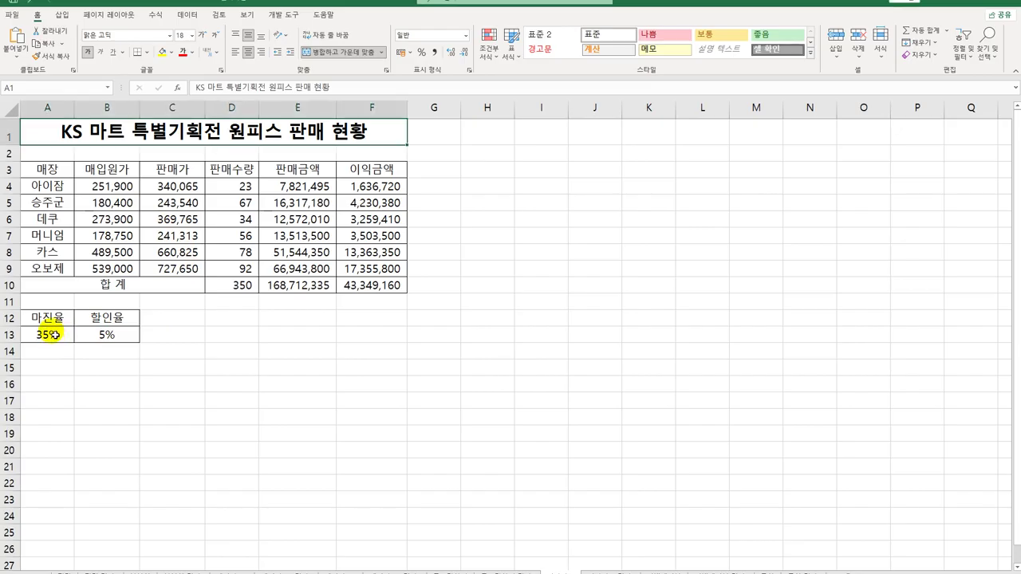
left_click_drag(68, 338, 109, 337)
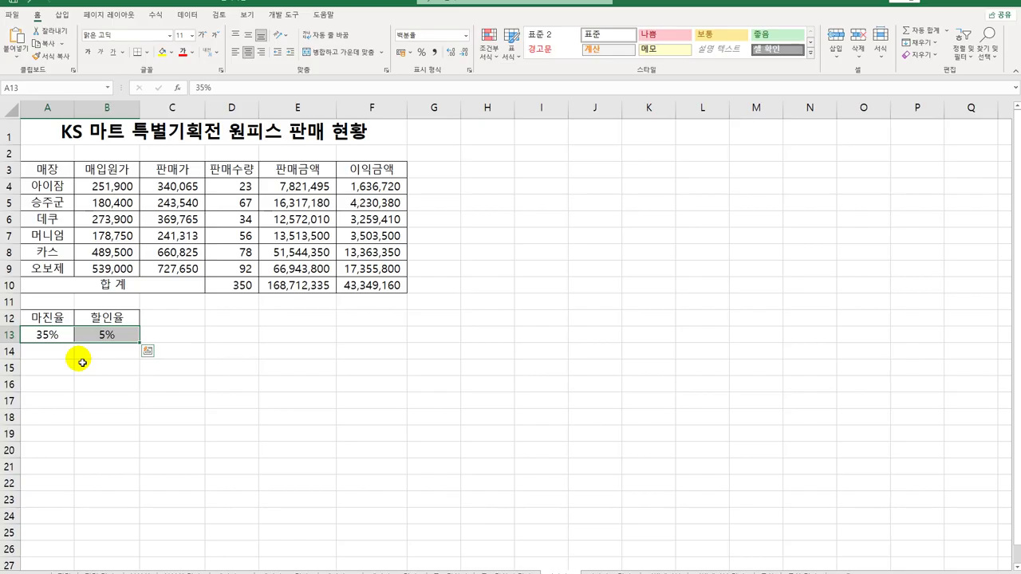
key("Escape")
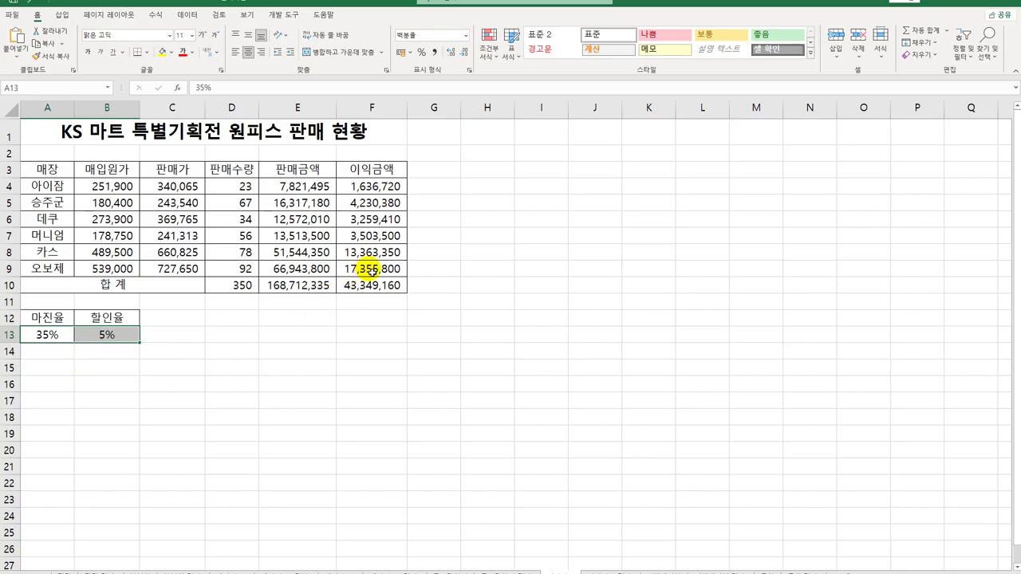
left_click(373, 283)
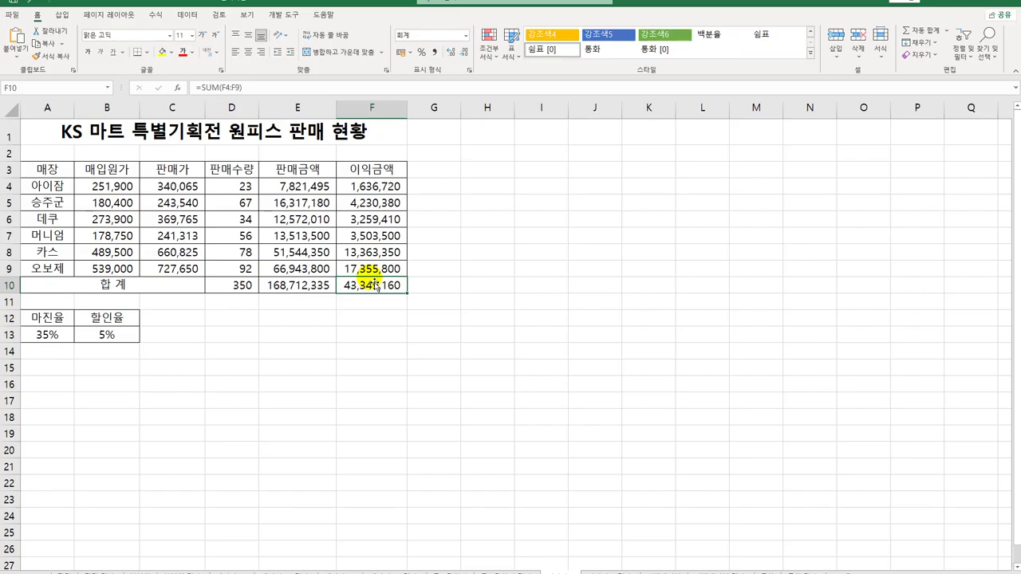
Name the sales amount total cell E10 판매금액합계.
left_click(305, 287)
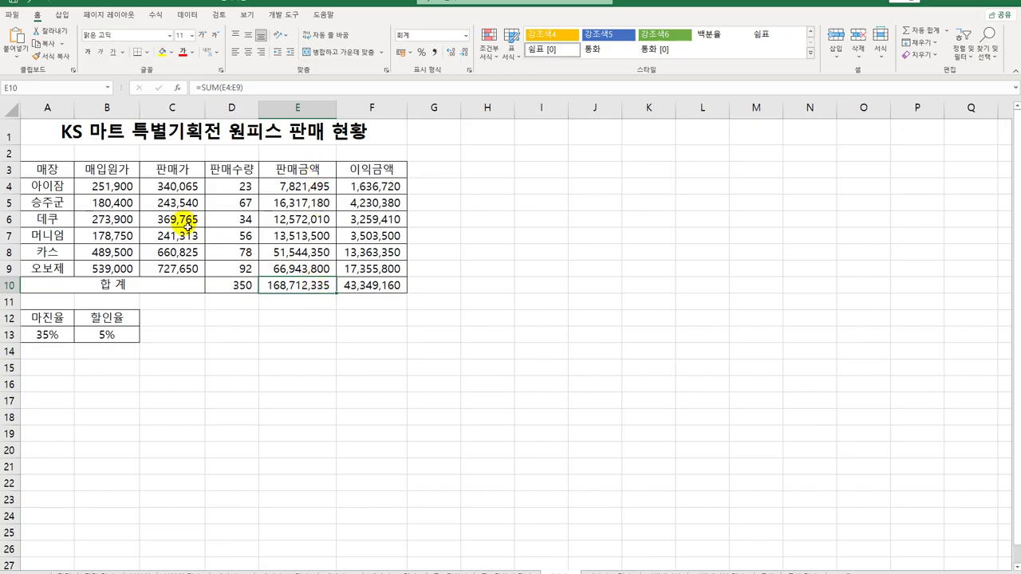
left_click(68, 88)
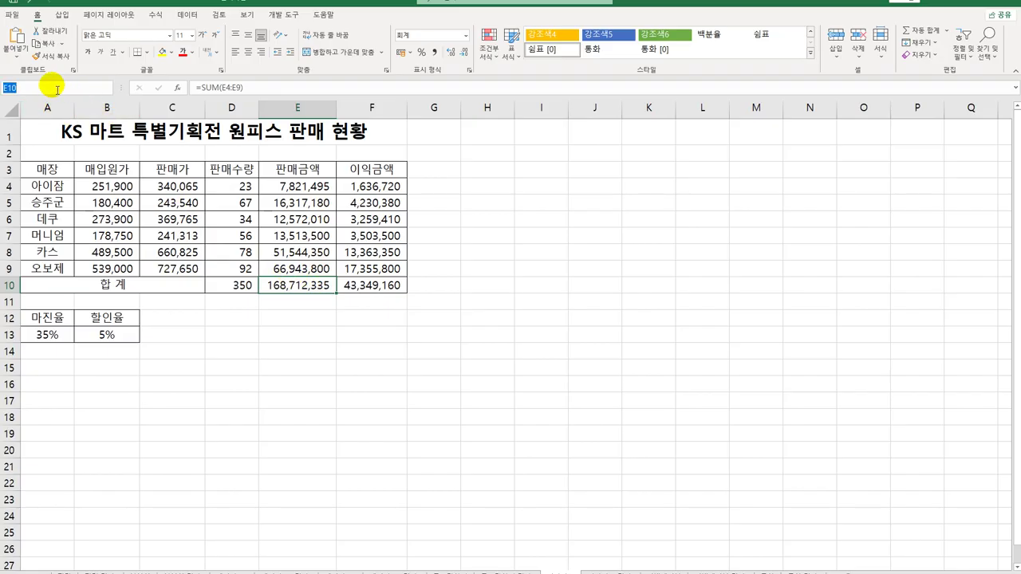
type("판매")
type("금액합ㄱ")
type("계")
key("Return")
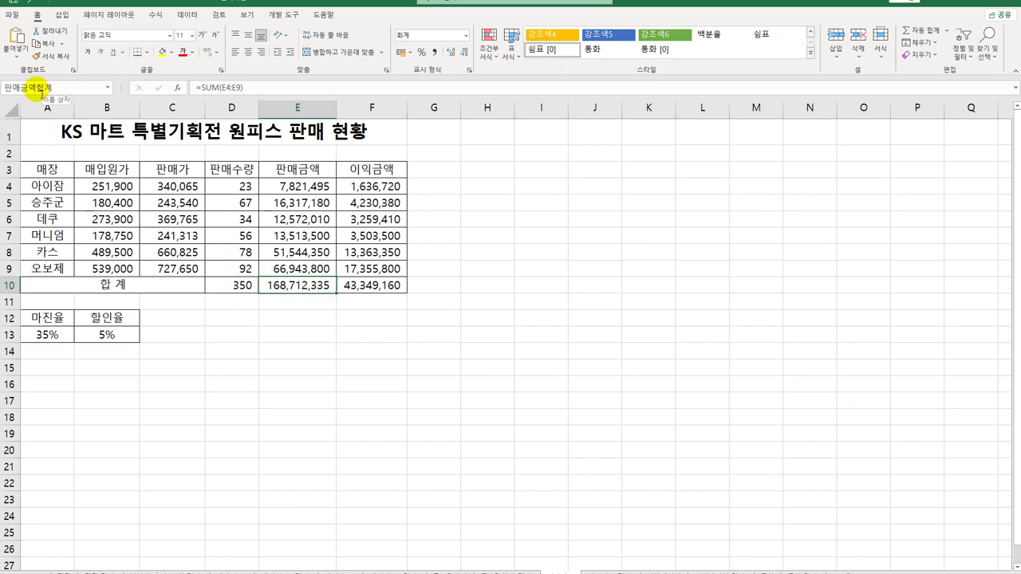
Check the 판매금액합계 entry and its cell reference in the Name Manager.
left_click(155, 14)
left_click(308, 51)
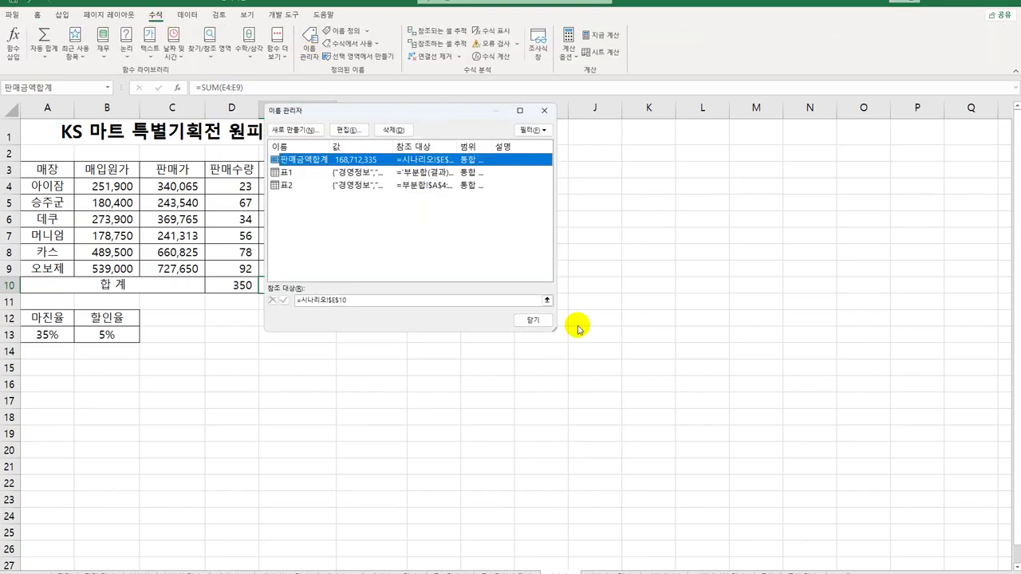
left_click_drag(422, 117, 598, 144)
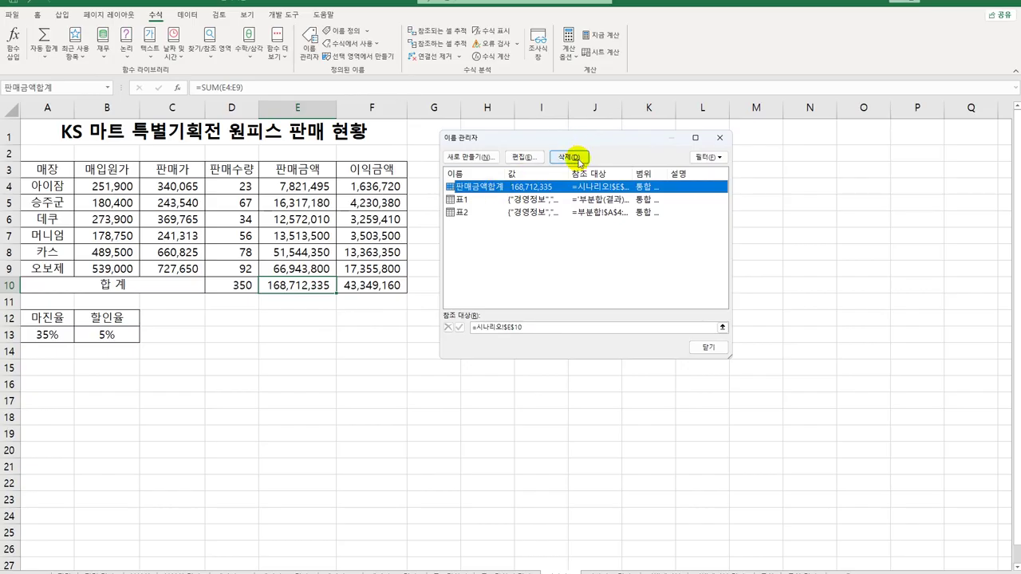
left_click(720, 138)
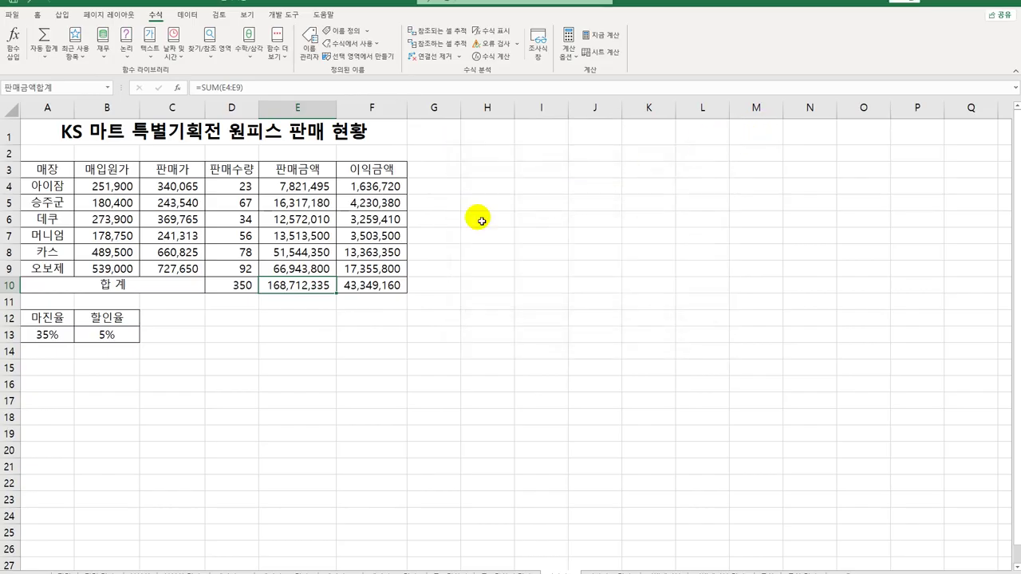
Name the profit total cell F10 이익금액합계.
left_click(375, 299)
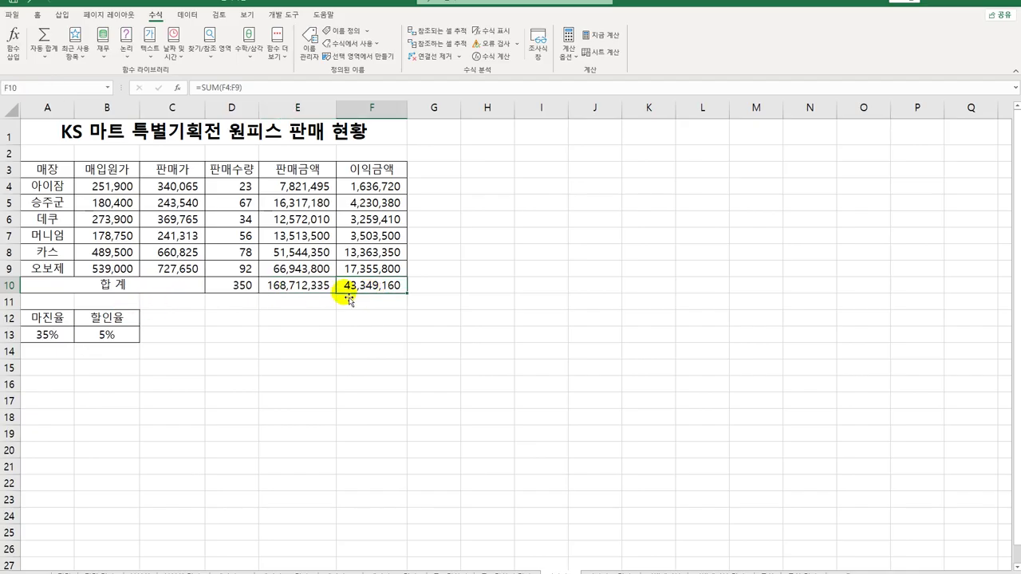
left_click(31, 91)
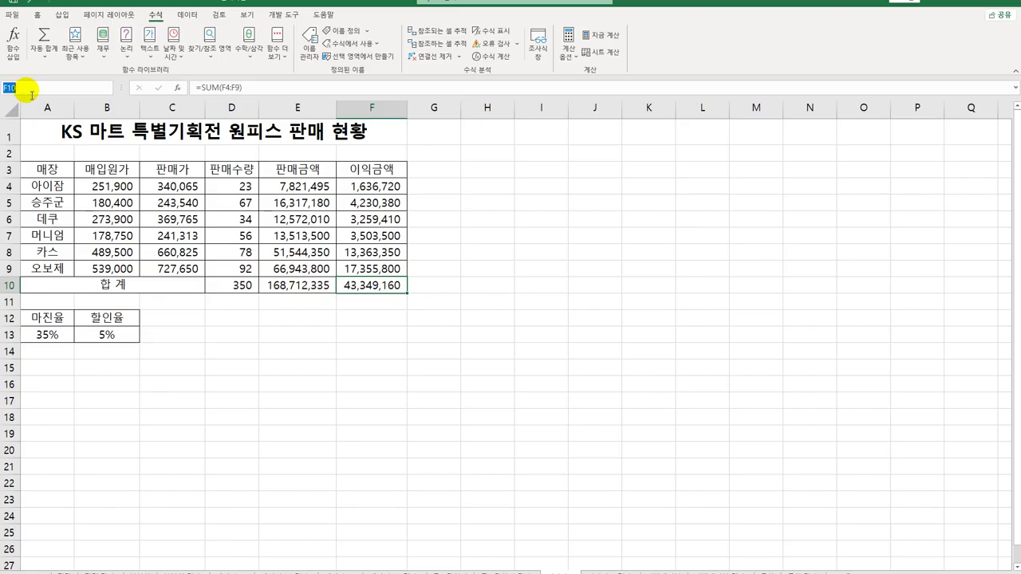
type("이이")
type("금액합계")
key("Return")
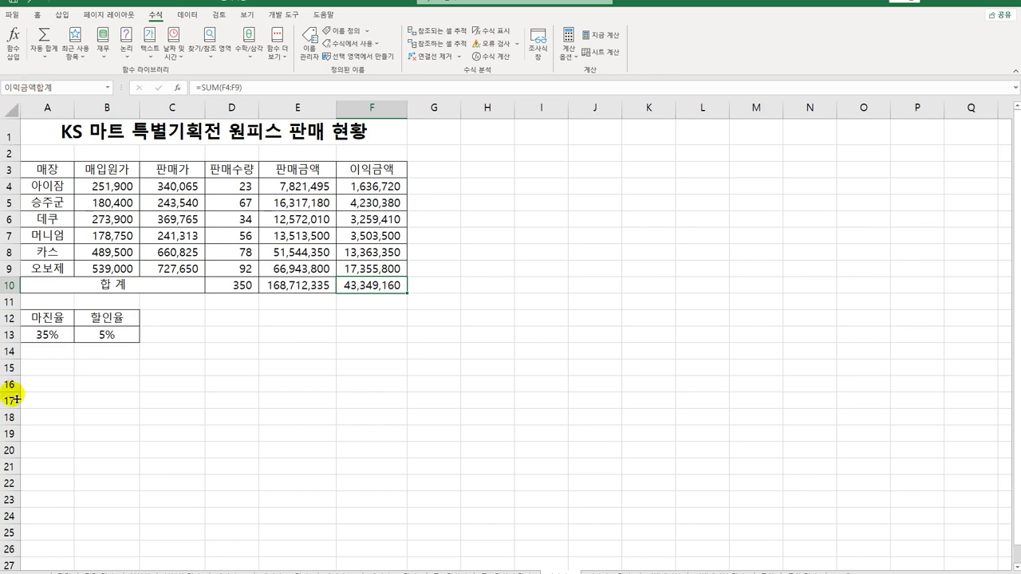
left_click(62, 344)
left_click(102, 341)
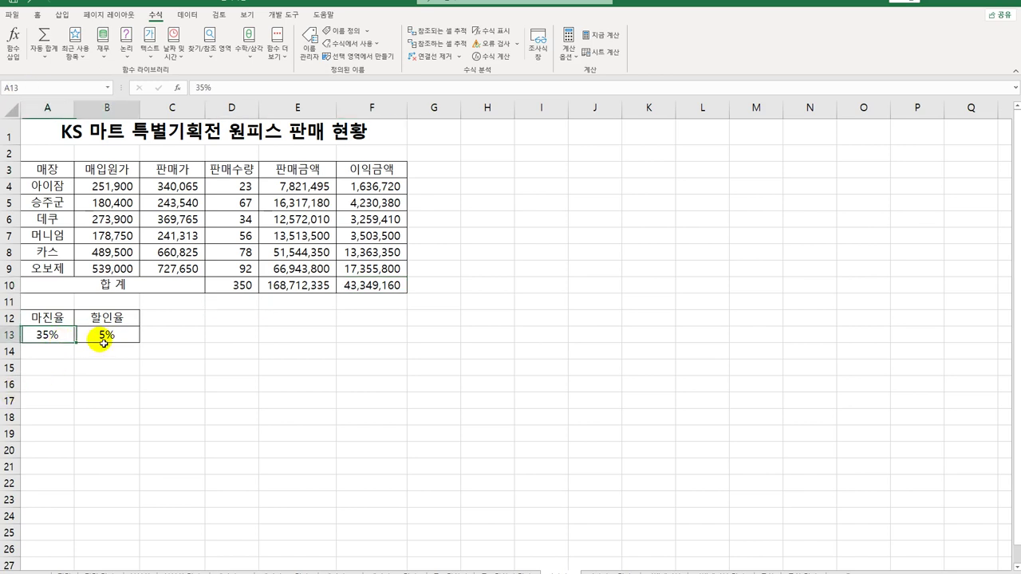
left_click(46, 335)
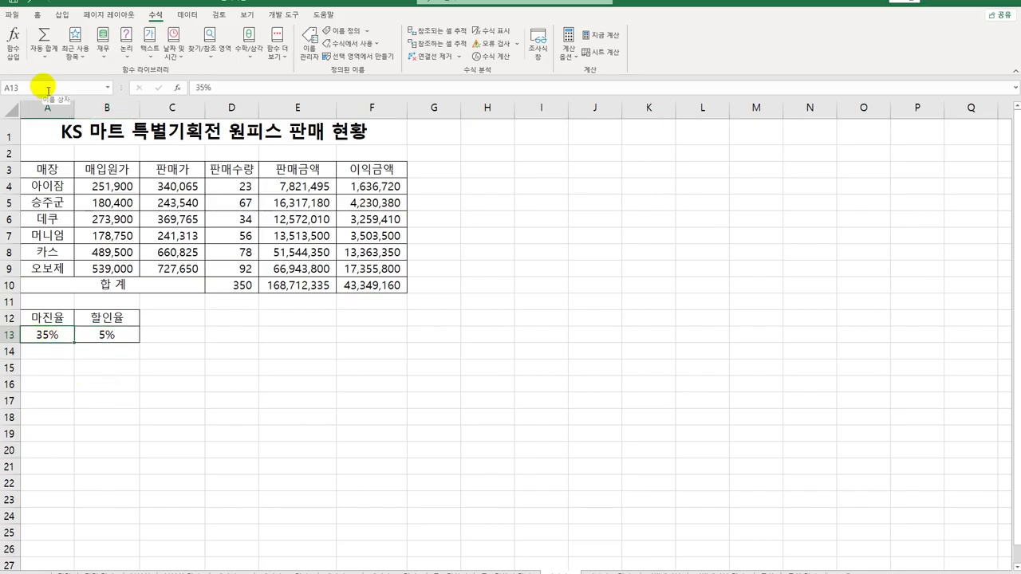
left_click(106, 335)
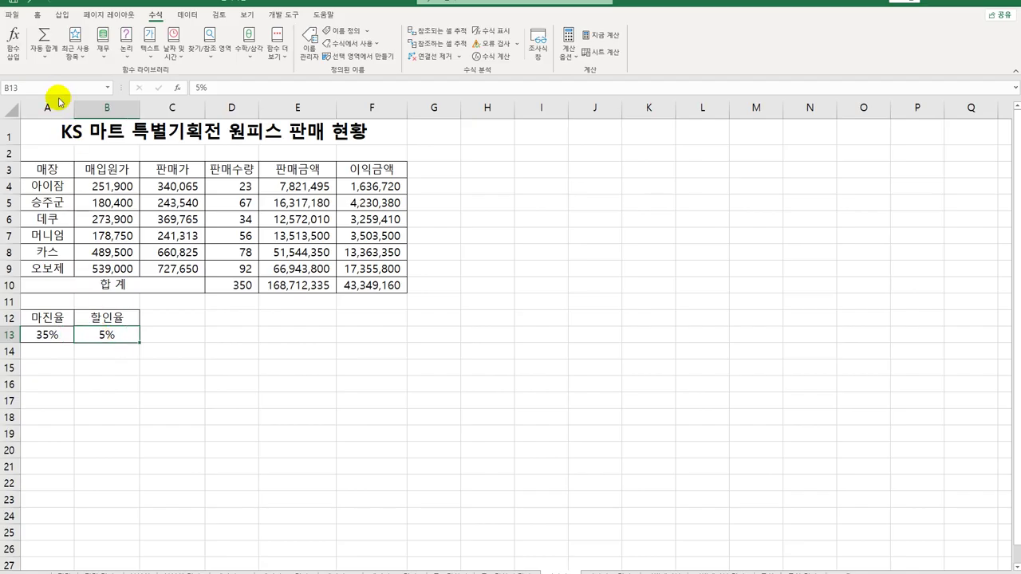
left_click(49, 337)
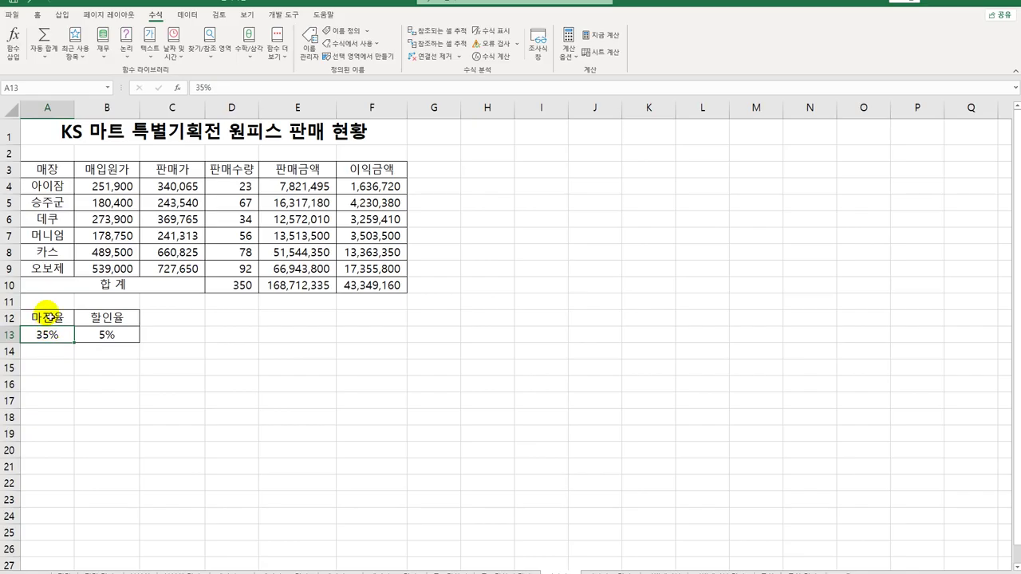
left_click(97, 336)
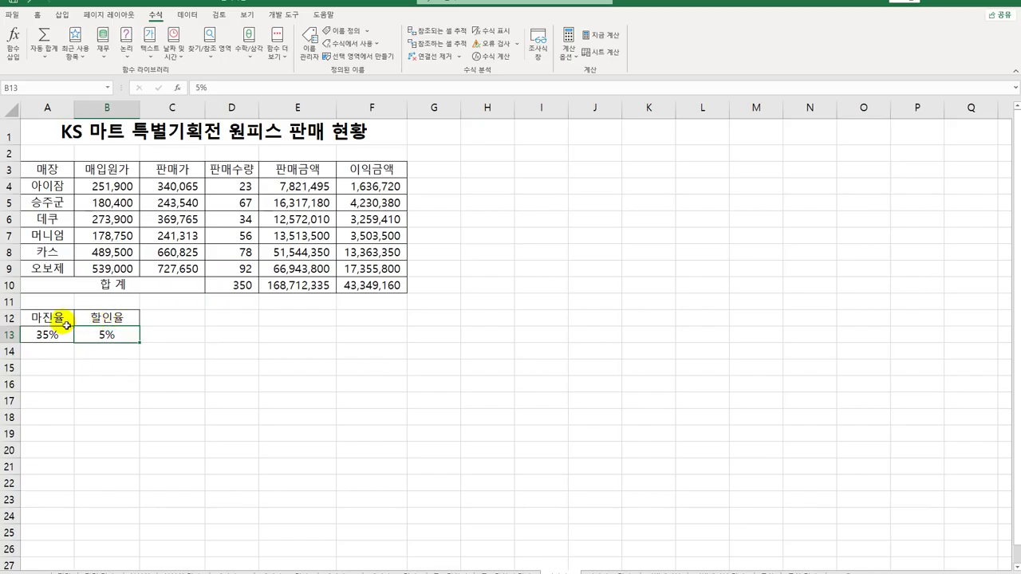
Create names for A13 and B13 from the 마진율 and 할인율 headings in the first row of A12:B13, and check both cells.
left_click_drag(66, 320, 107, 335)
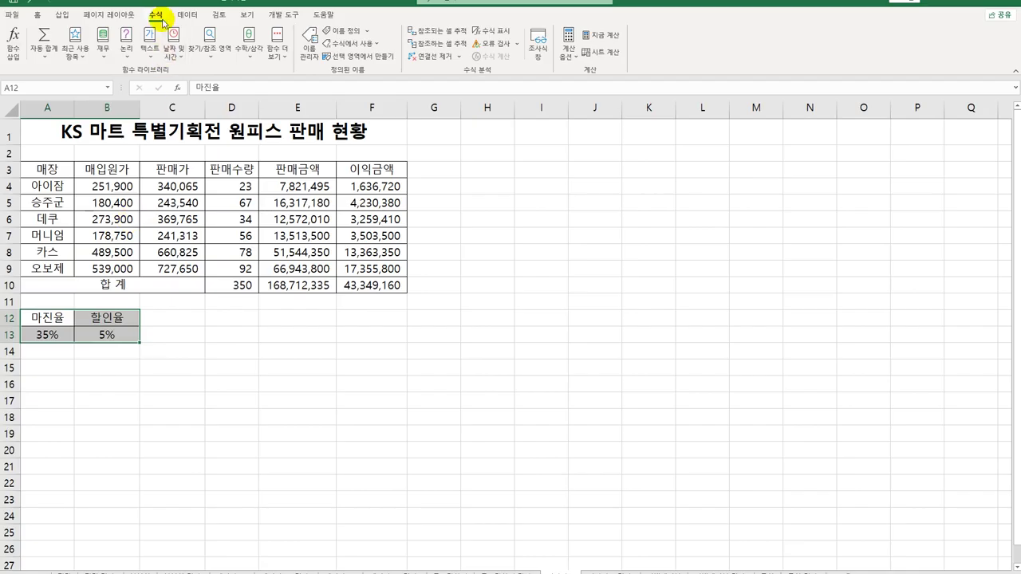
left_click(385, 58)
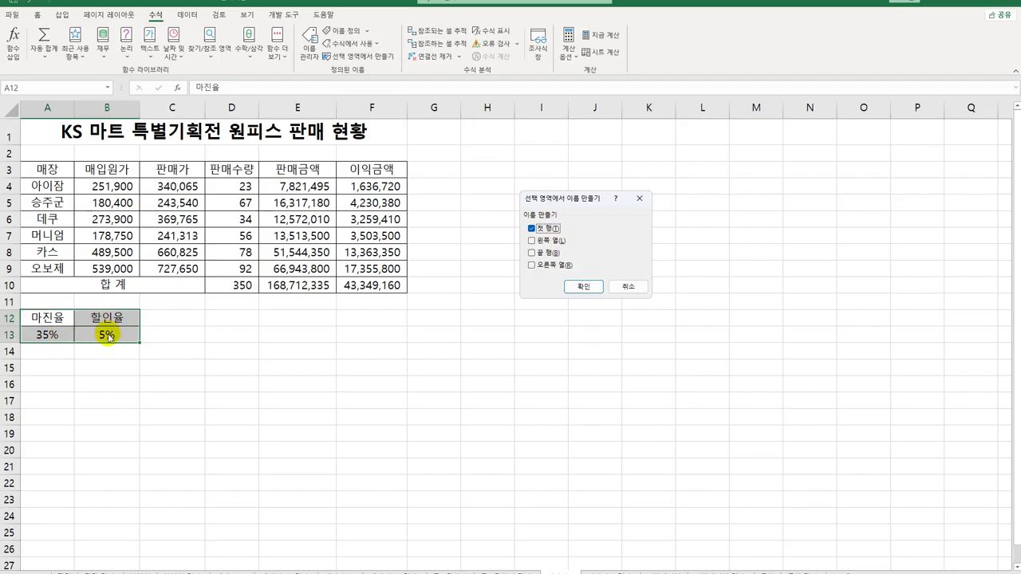
left_click(583, 286)
left_click(47, 336)
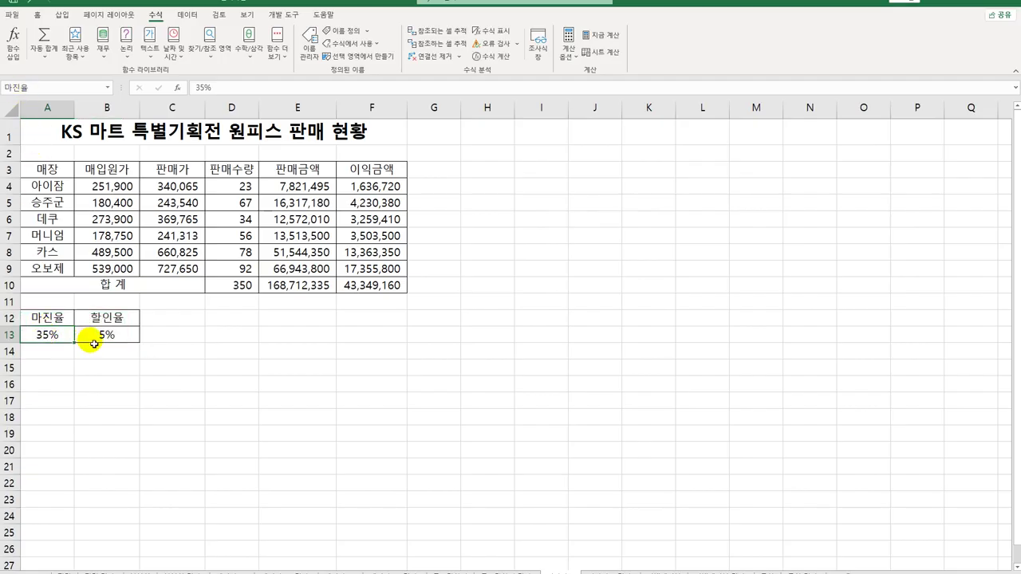
left_click(101, 335)
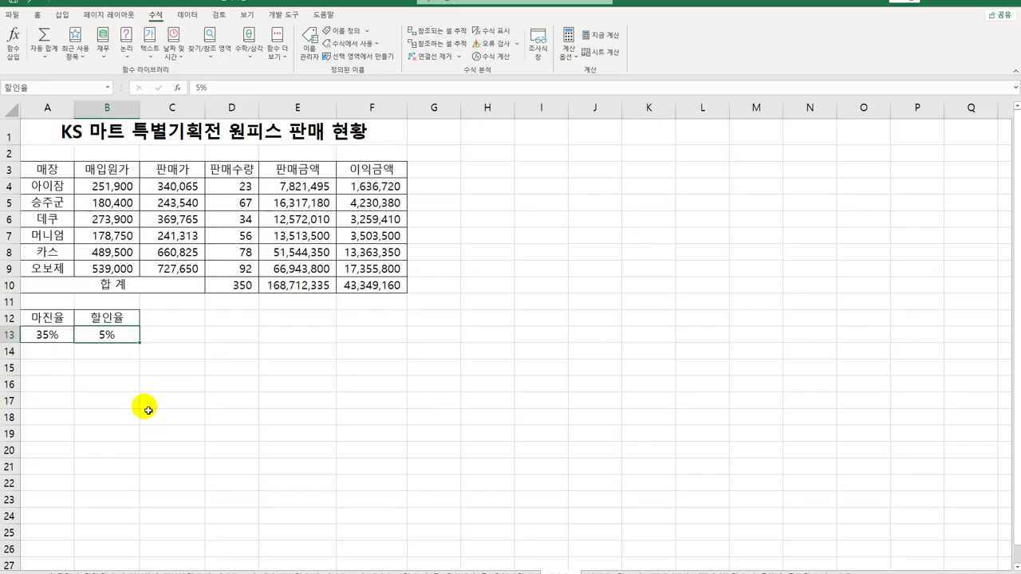
left_click(57, 335)
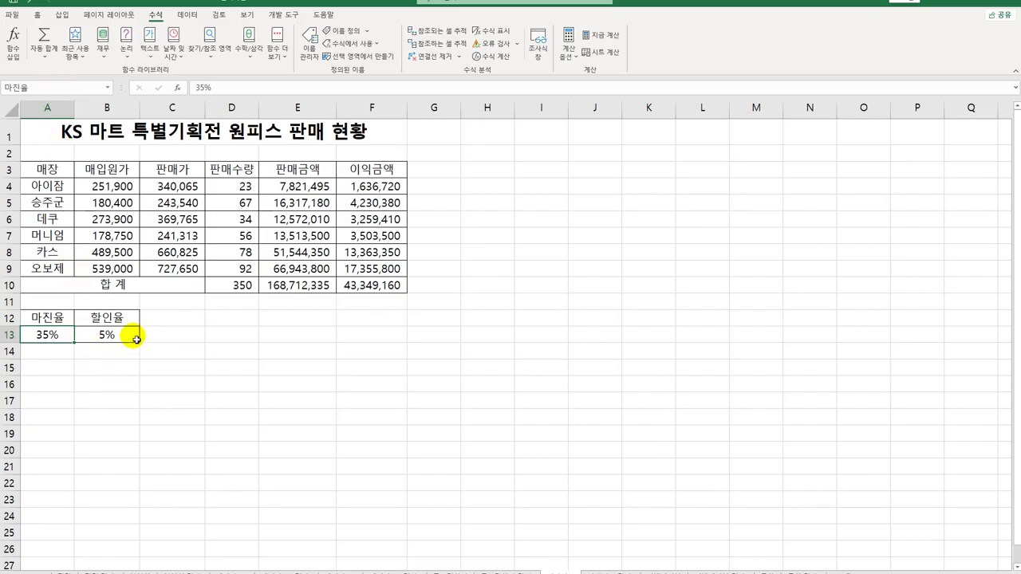
left_click(58, 319)
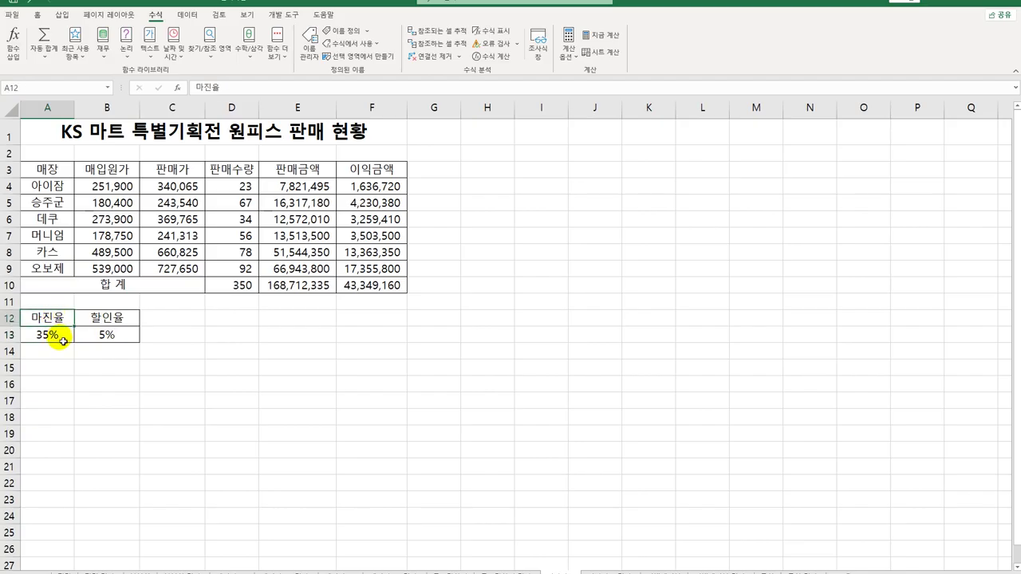
left_click_drag(56, 319, 120, 337)
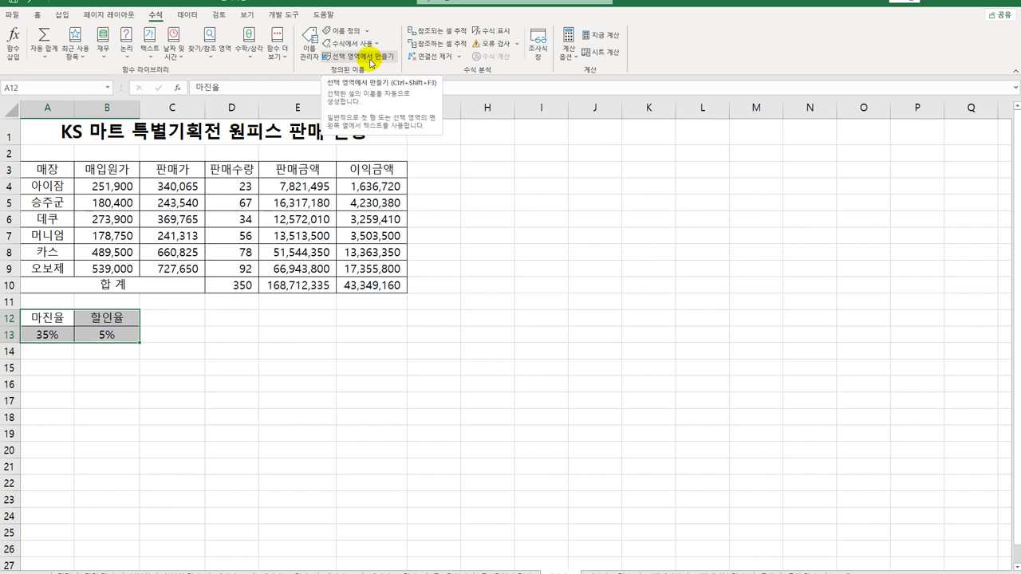
left_click(377, 353)
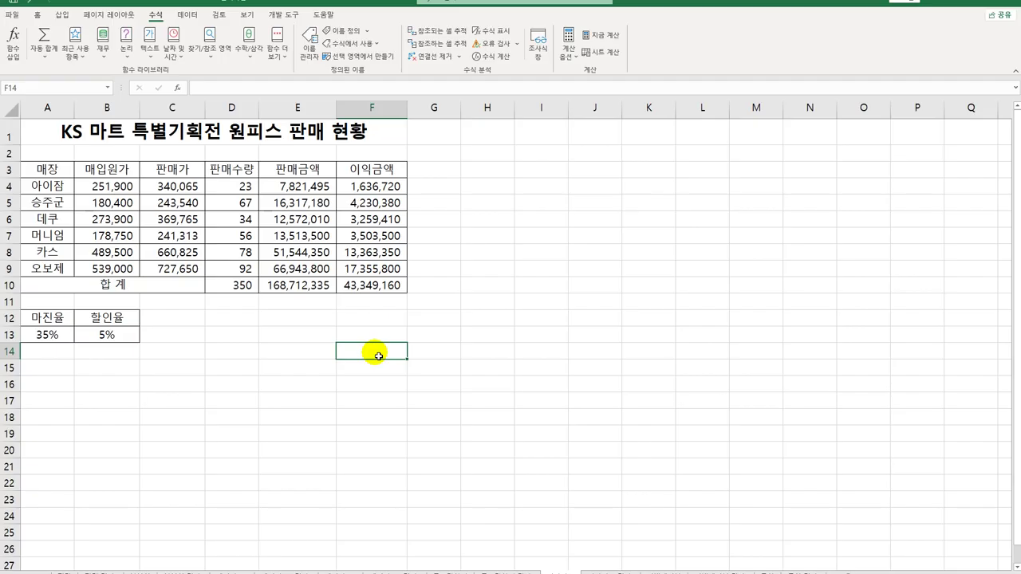
Add a scenario named 이익증가 in the Scenario Manager with changing cells A13:B13 and an empty description.
left_click_drag(51, 335, 89, 336)
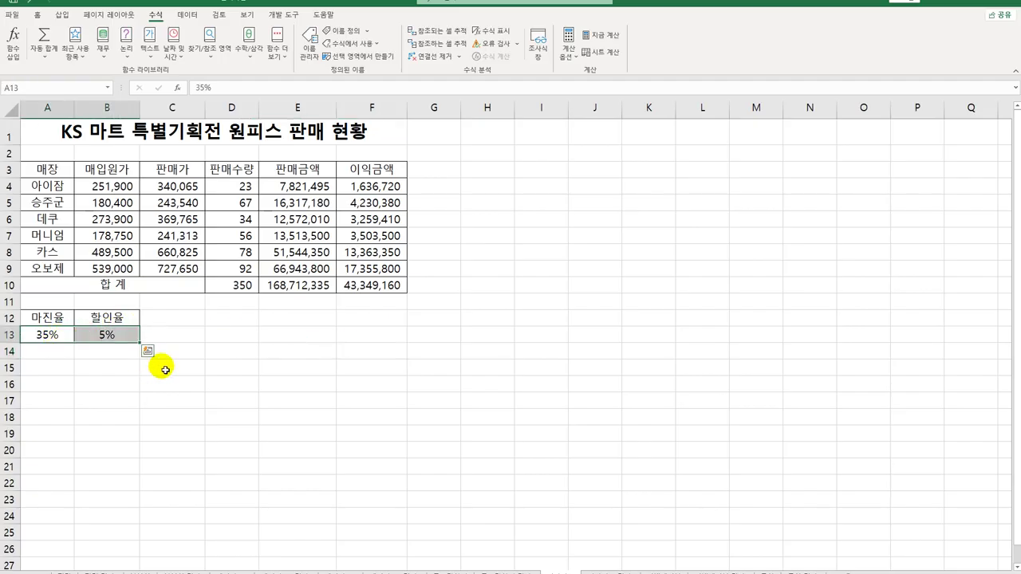
left_click(187, 14)
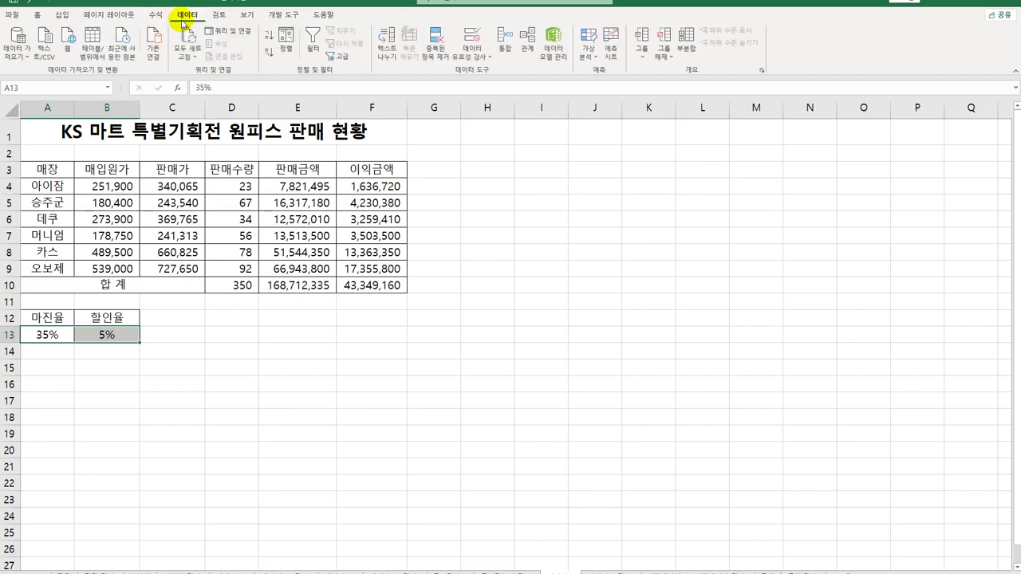
left_click(588, 50)
left_click(605, 71)
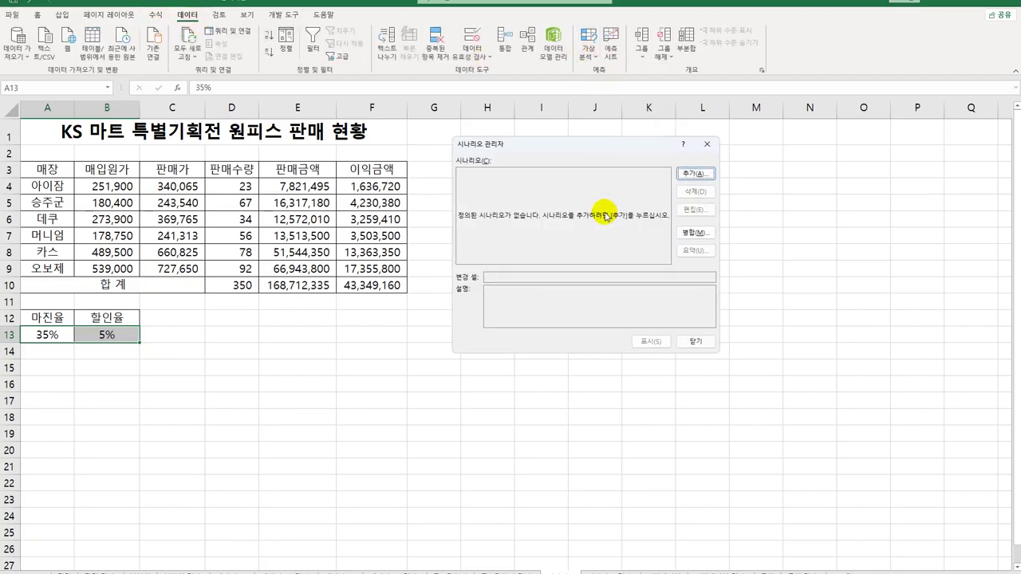
left_click(694, 173)
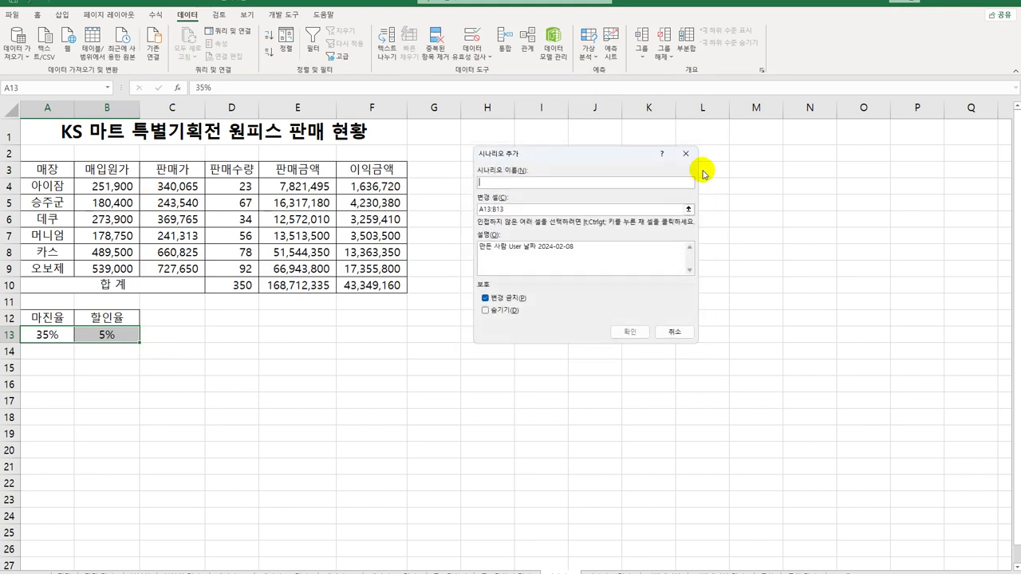
left_click_drag(573, 247, 504, 236)
key("Delete")
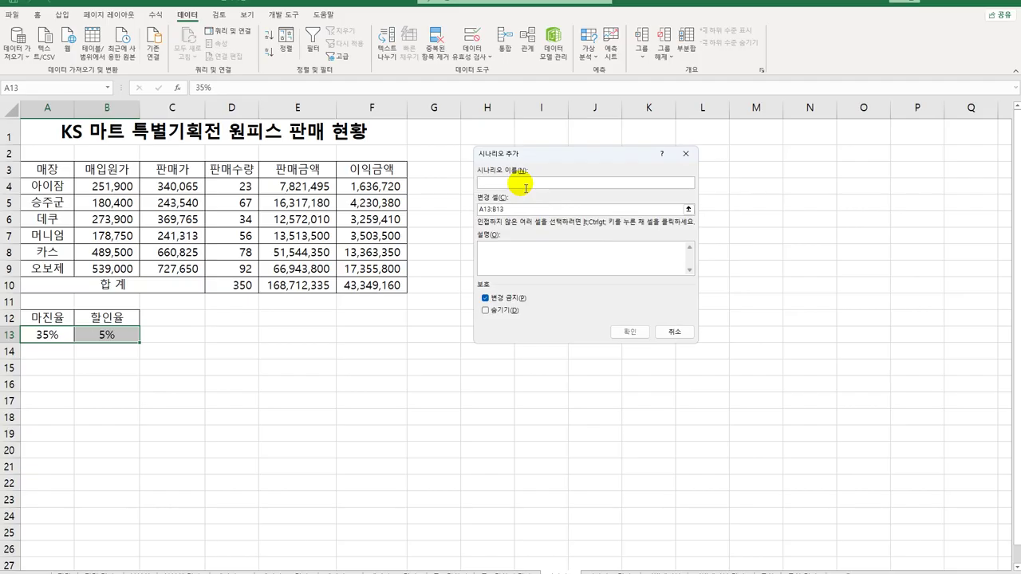
type("이익증가")
key("Tab")
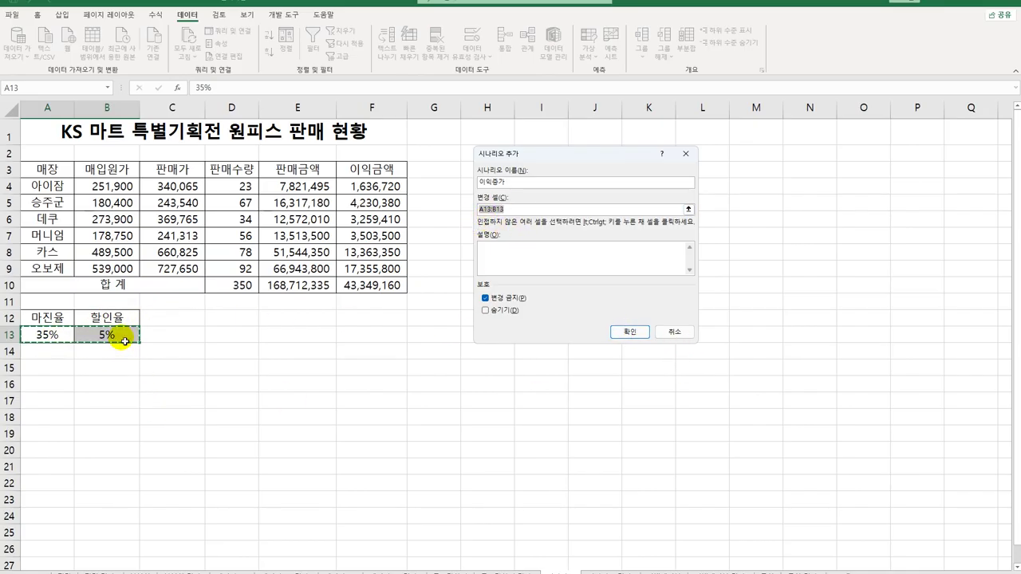
left_click(621, 335)
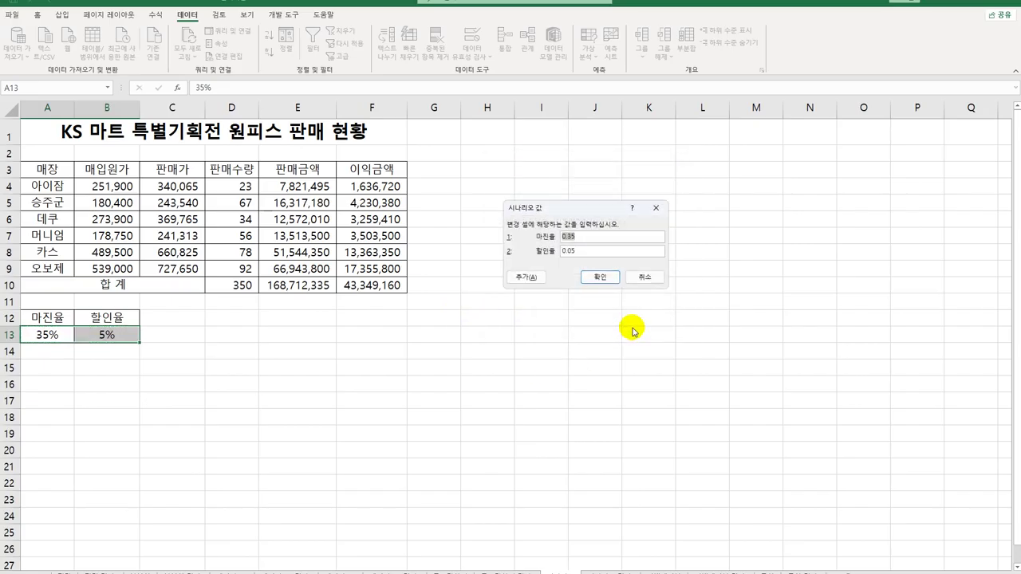
Set the 마진율 value of the 이익증가 scenario to 45 and save the scenario.
type("45")
key("Tab")
key("Return")
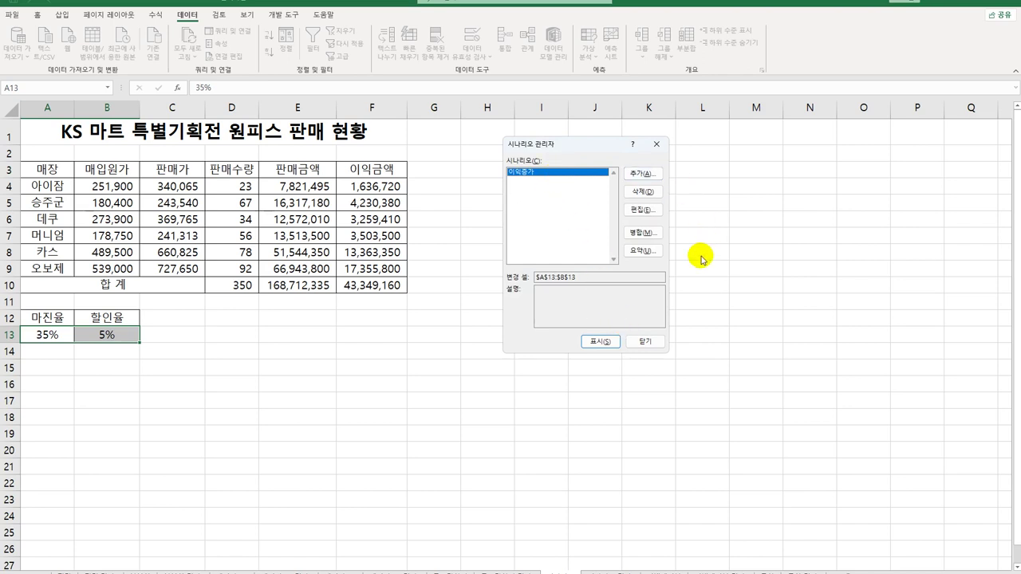
Edit the 이익증가 scenario, clearing its description and setting its 할인율 value to 3%.
left_click(651, 212)
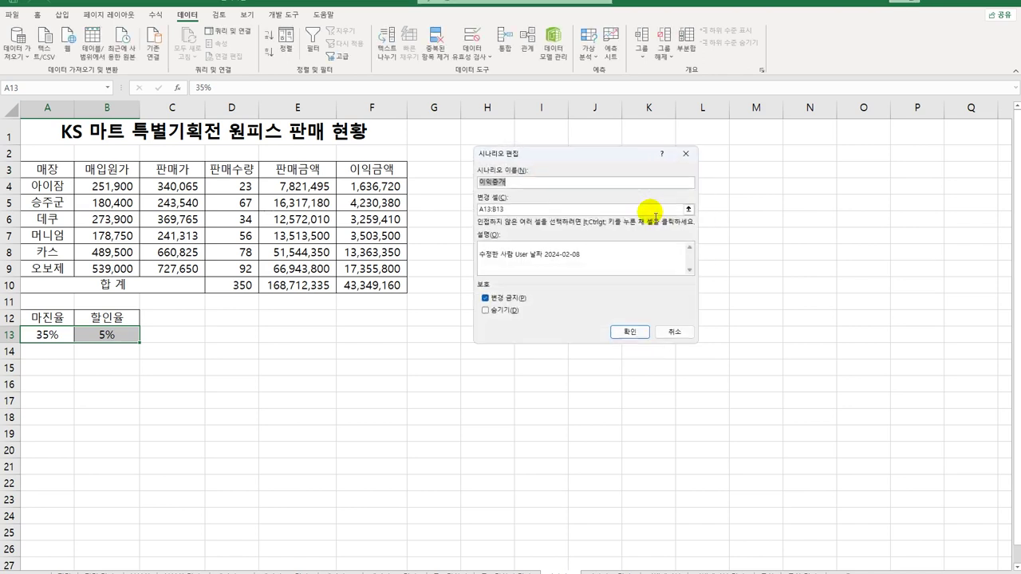
left_click_drag(593, 261, 439, 227)
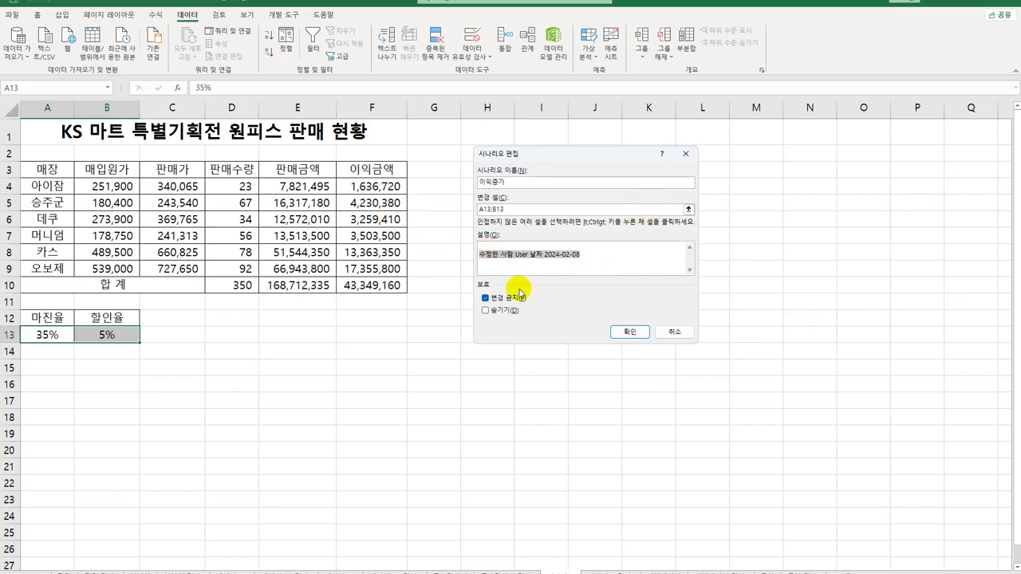
left_click(627, 332)
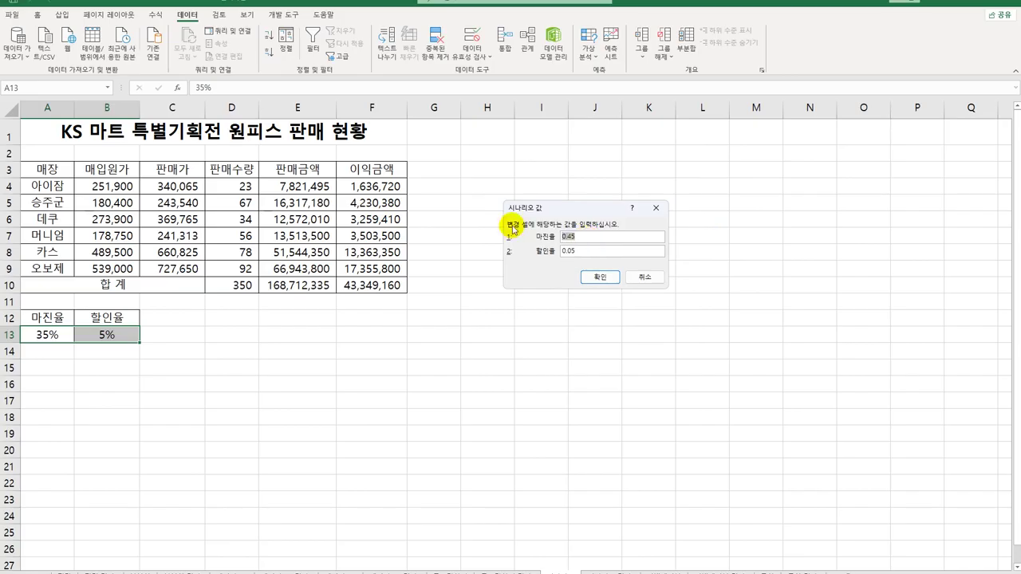
key("Tab")
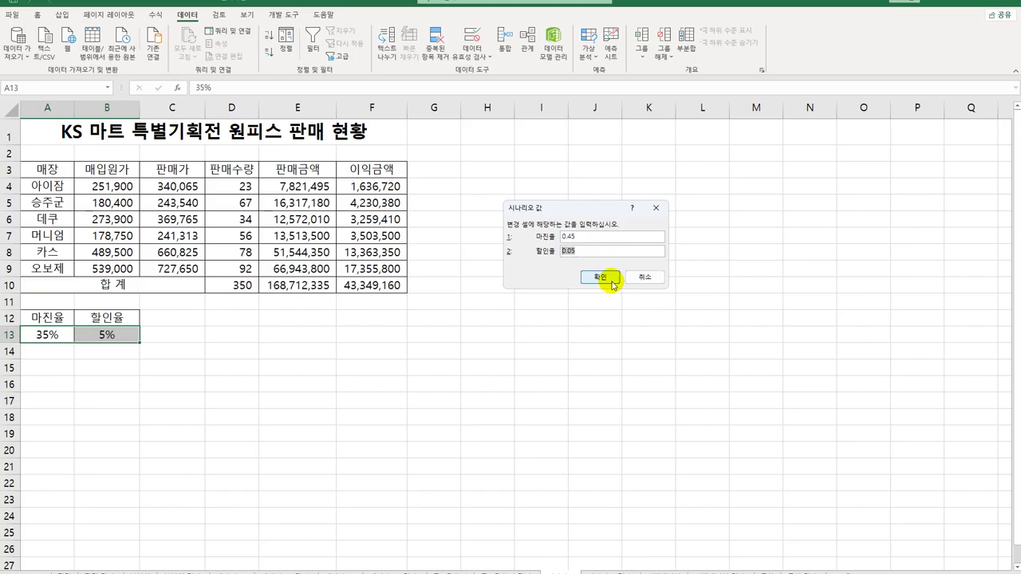
type("3%")
left_click(612, 281)
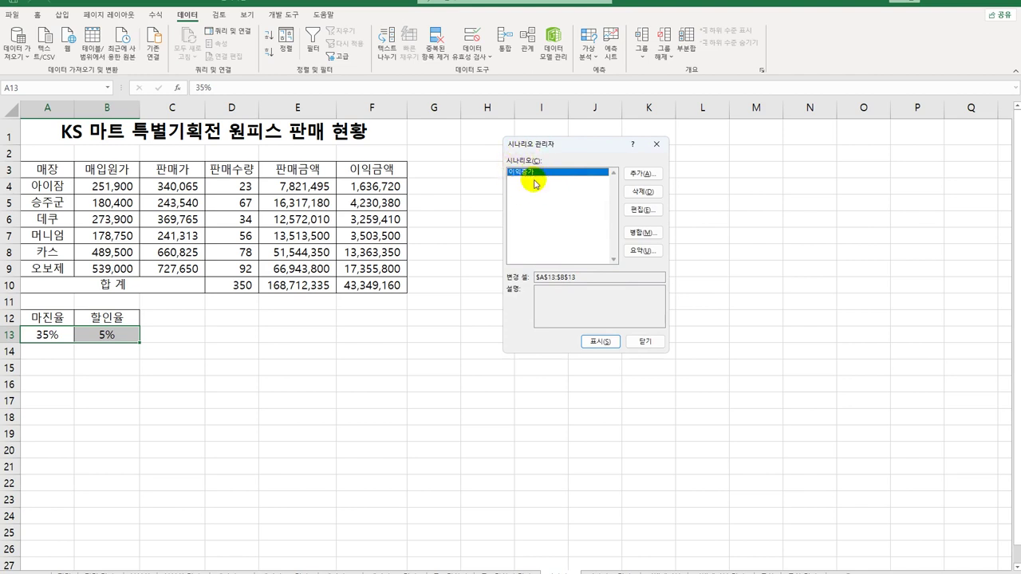
Add a scenario named 이익감소 with changing cells A13:B13 and an empty description.
left_click(643, 174)
left_click_drag(585, 250, 406, 219)
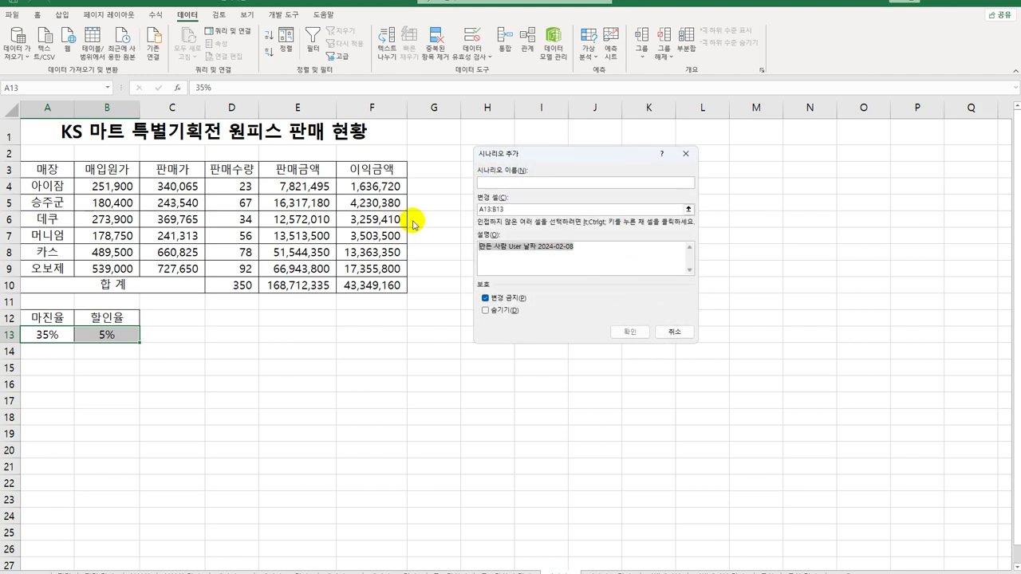
key("Delete")
left_click(556, 184)
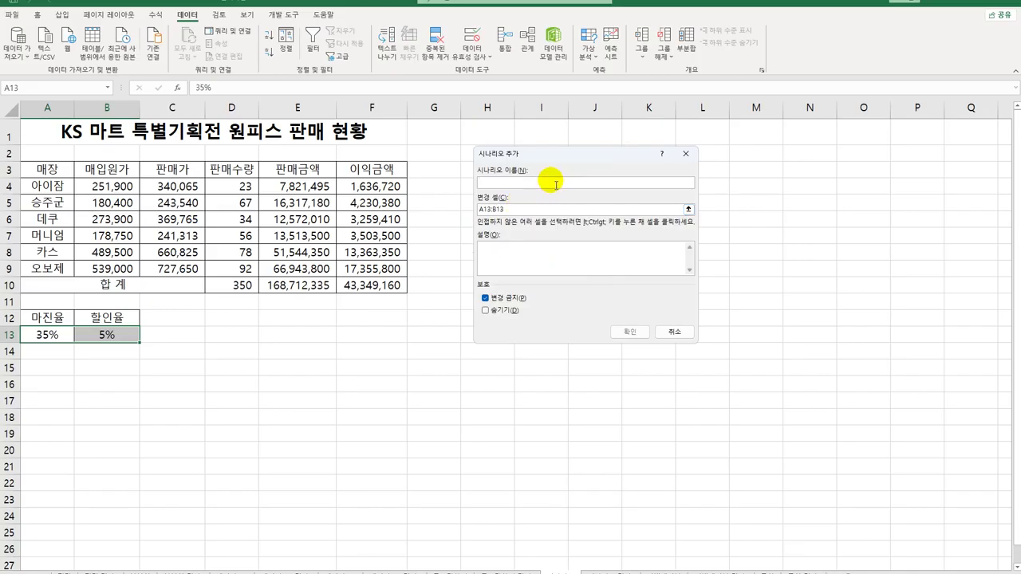
type("이익감소")
key("Tab")
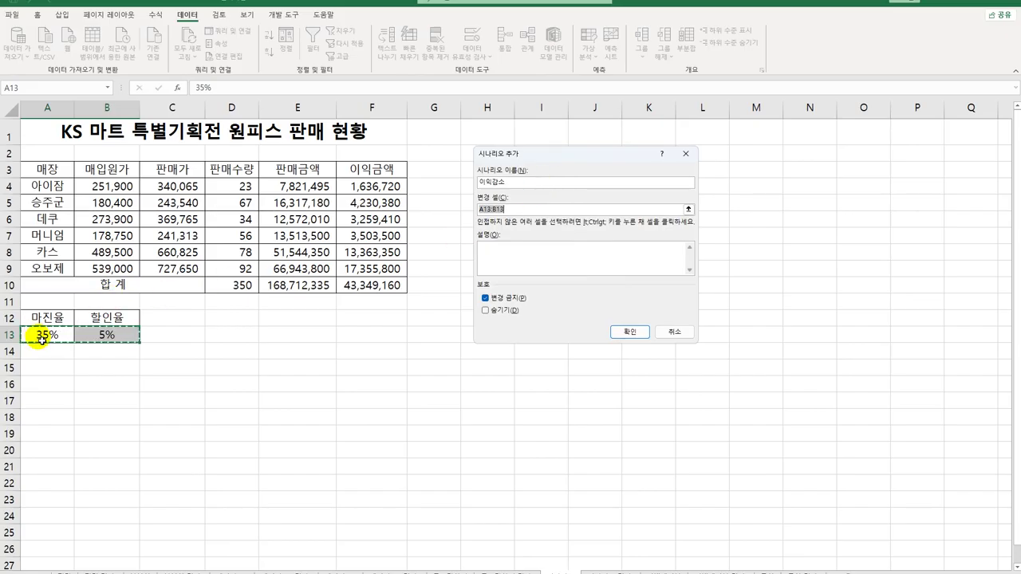
left_click_drag(43, 335, 137, 347)
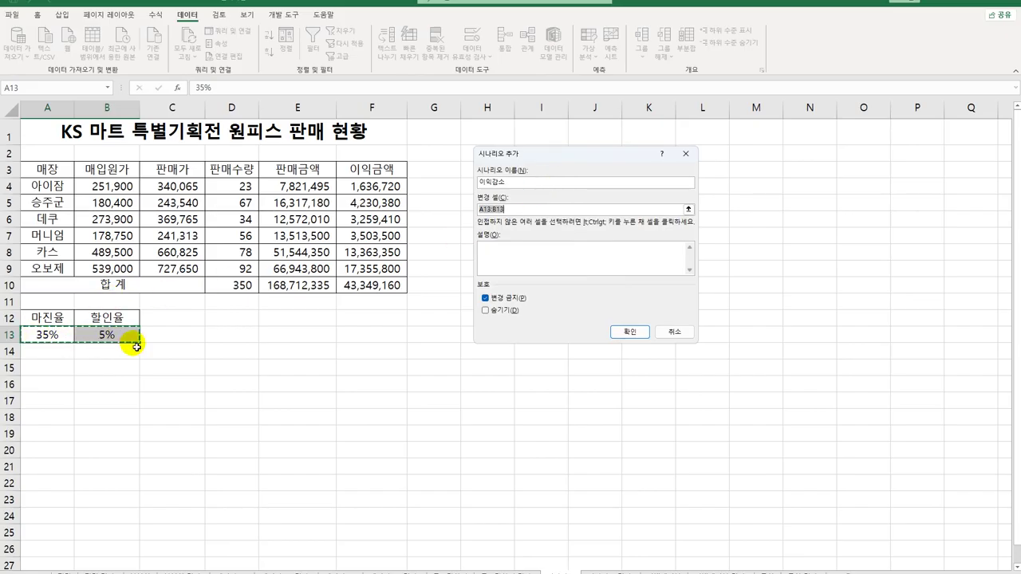
left_click(616, 333)
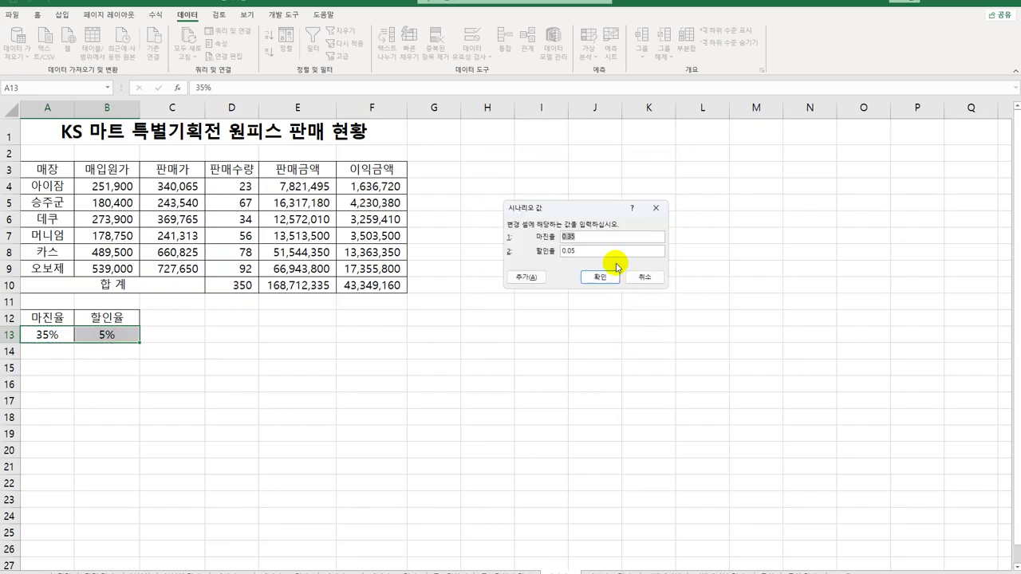
Set the 이익감소 scenario's 마진율 to 25% and 할인율 to 8%, and save the scenario.
type("25")
key("Tab")
type("8%")
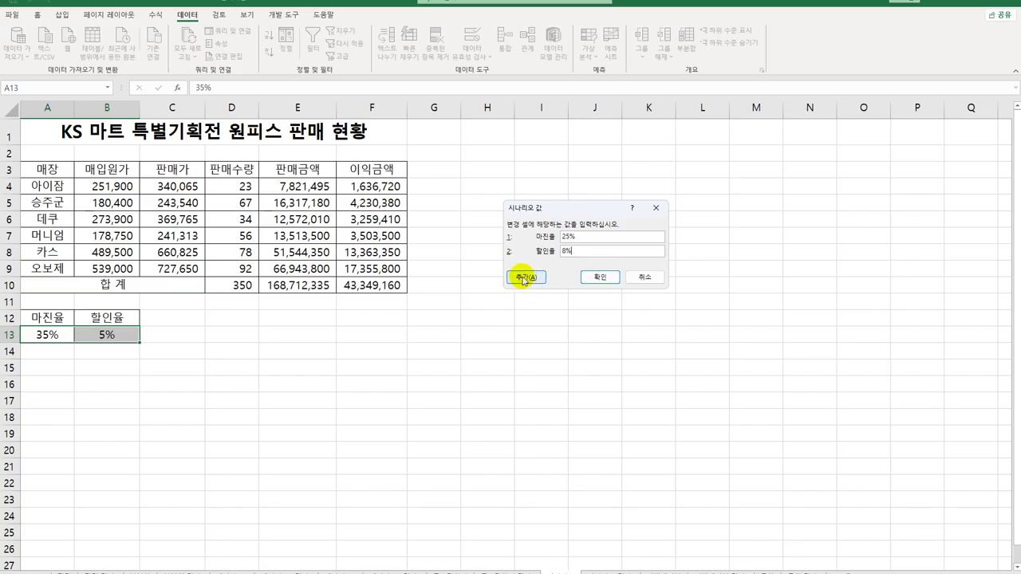
left_click(597, 277)
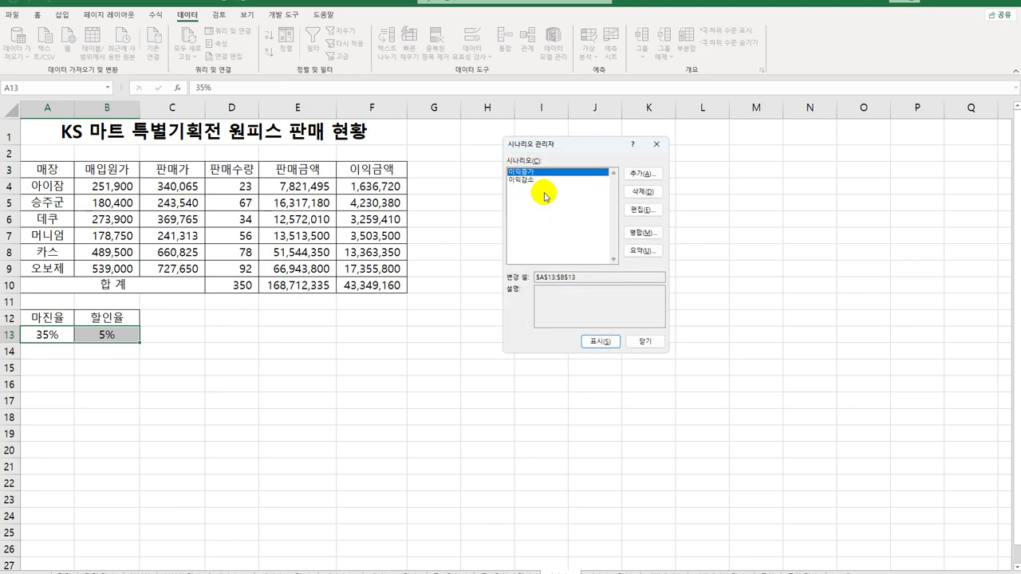
Create a scenario summary report with E10:F10 as the result cells.
left_click(643, 251)
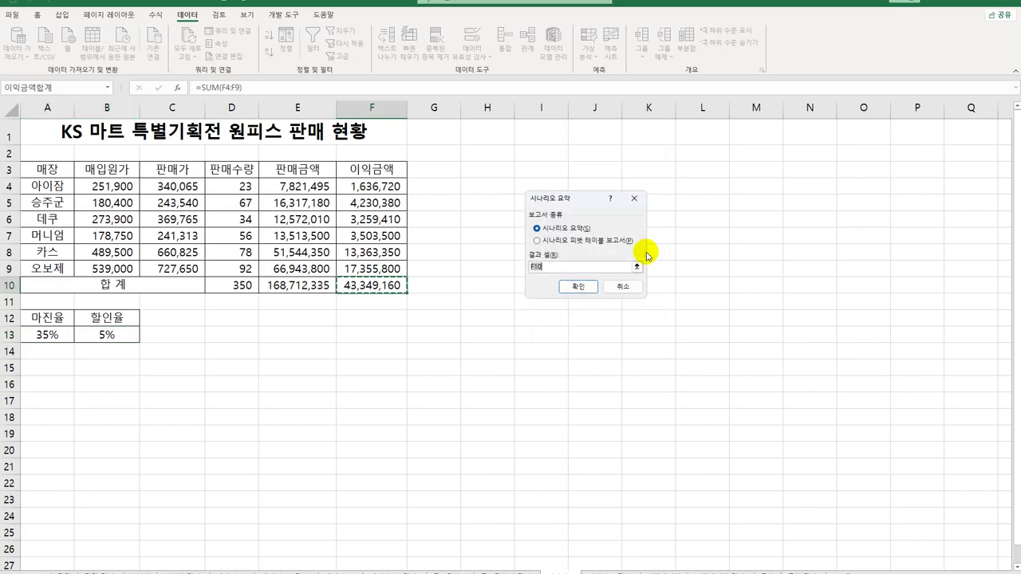
left_click_drag(310, 285, 373, 288)
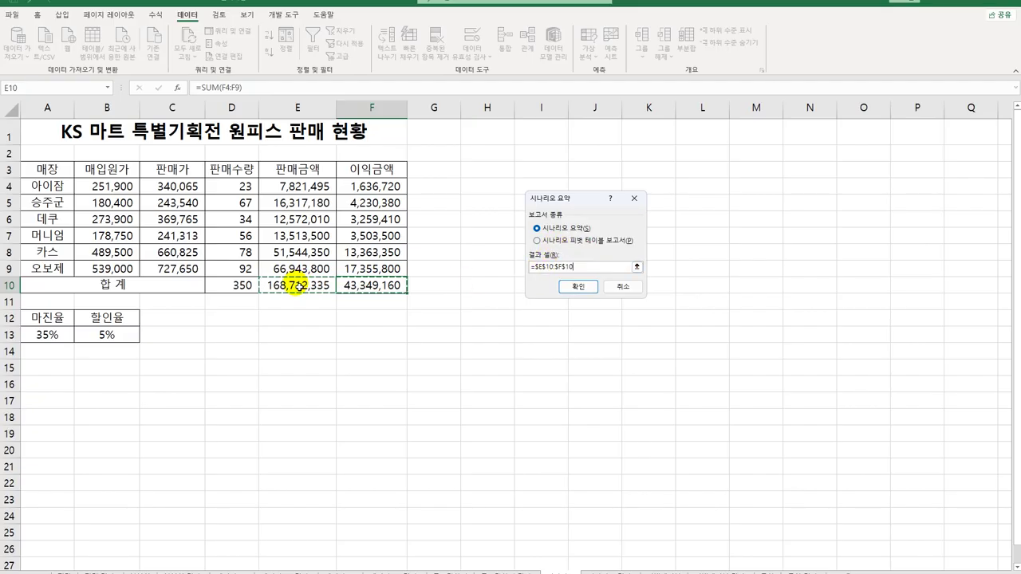
left_click(591, 289)
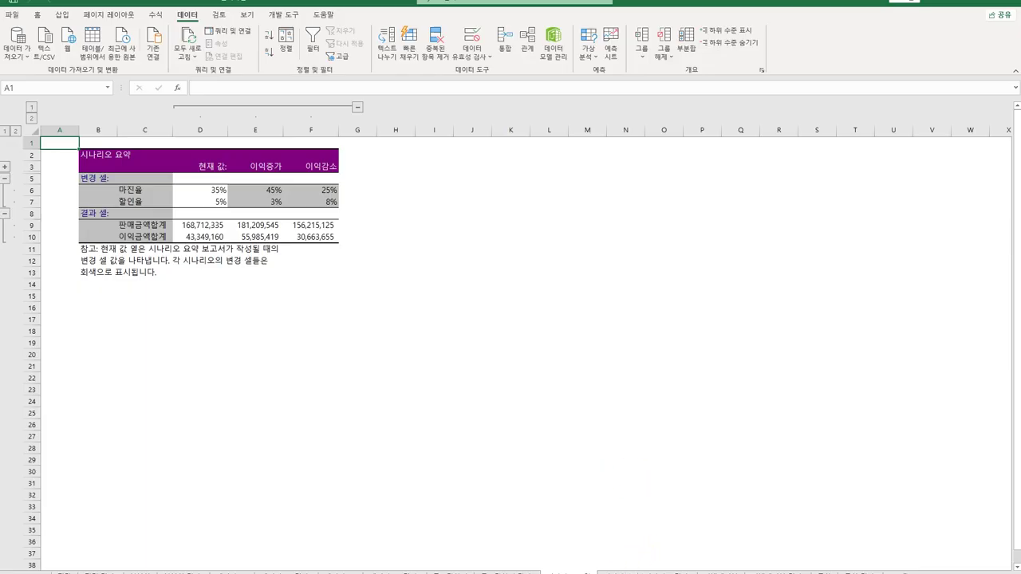
Examine the 마진율 and 할인율 values for the current case and both scenarios in the new summary report.
key("ctrl+Page_Down")
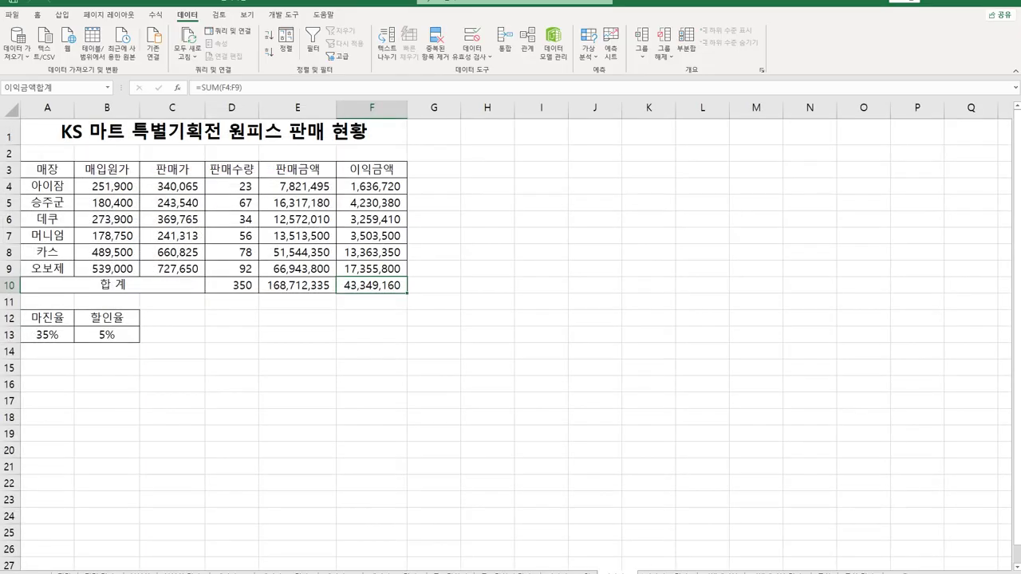
left_click(574, 571)
scroll(510, 351, "up", 3)
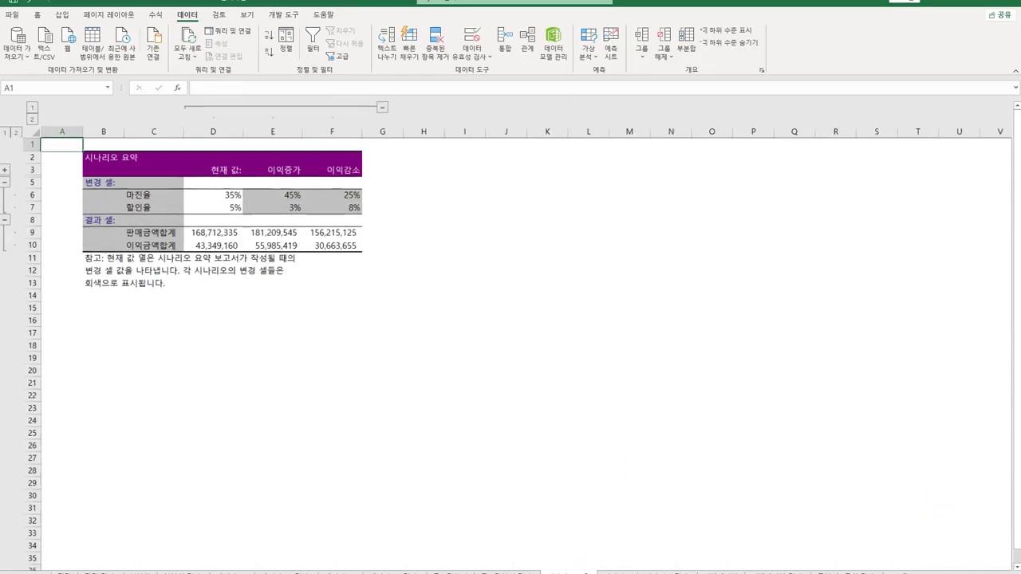
scroll(511, 351, "up", 1)
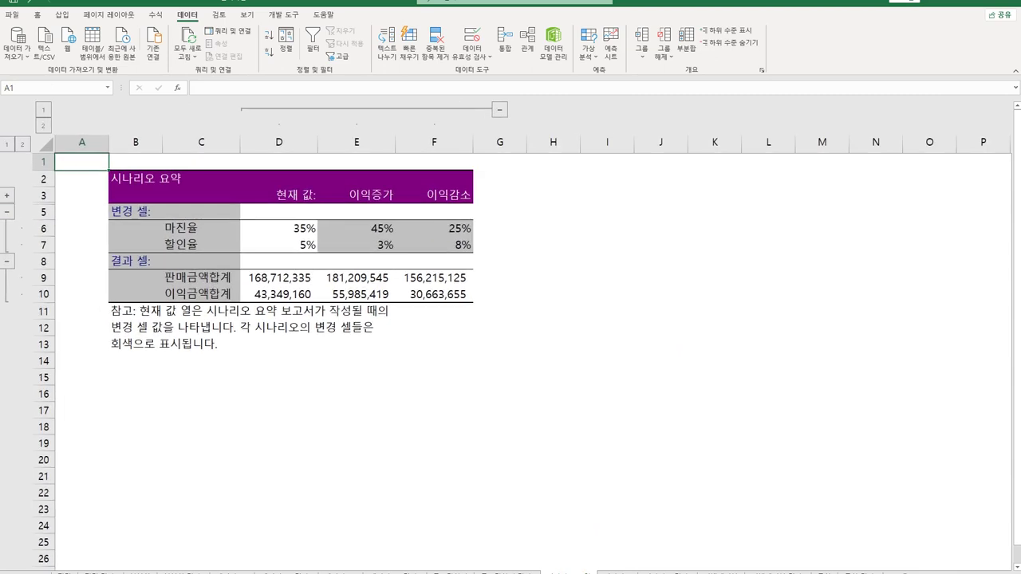
left_click(303, 231)
left_click(365, 230)
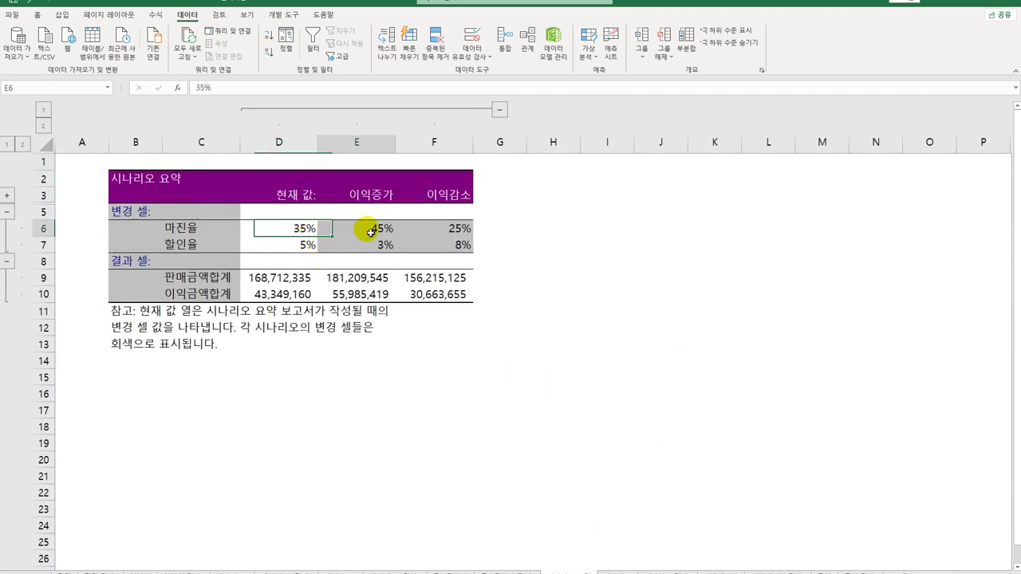
left_click(452, 231)
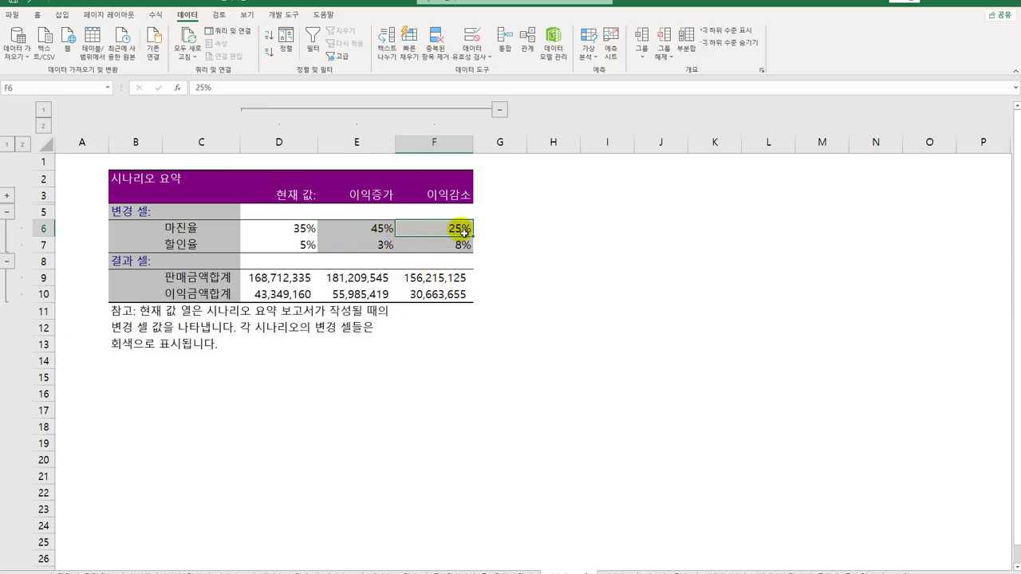
left_click(312, 247)
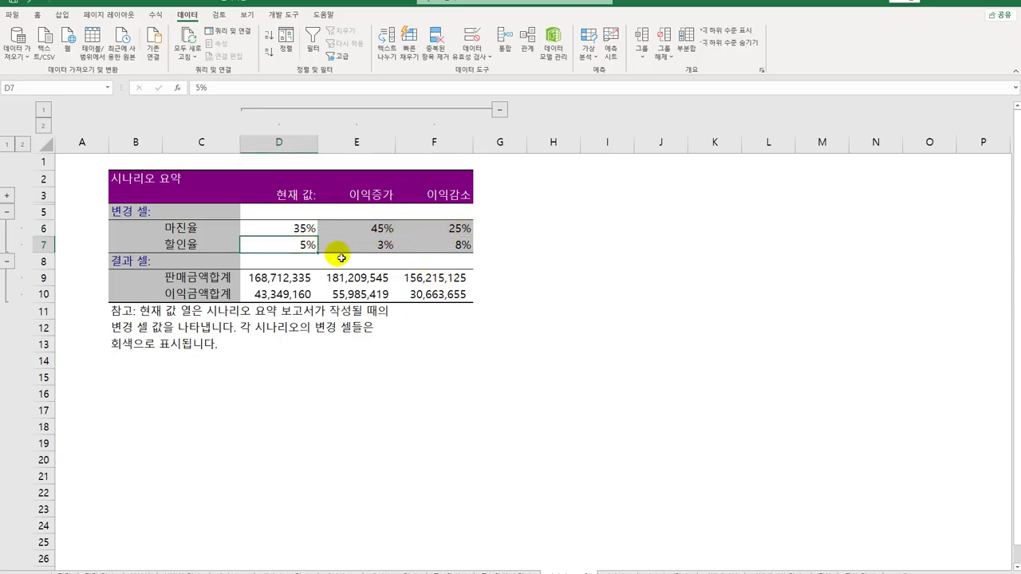
left_click(380, 249)
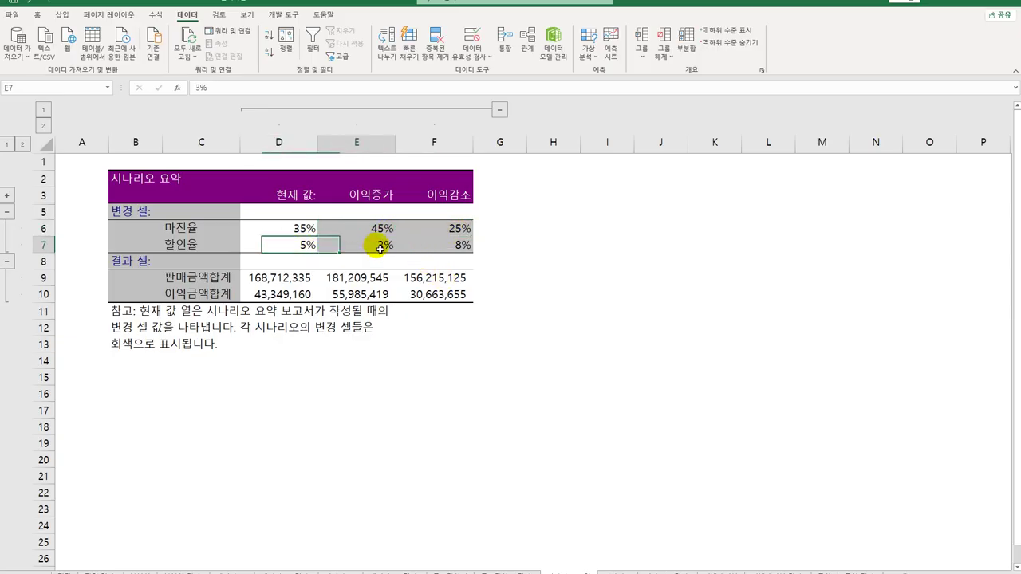
left_click(461, 248)
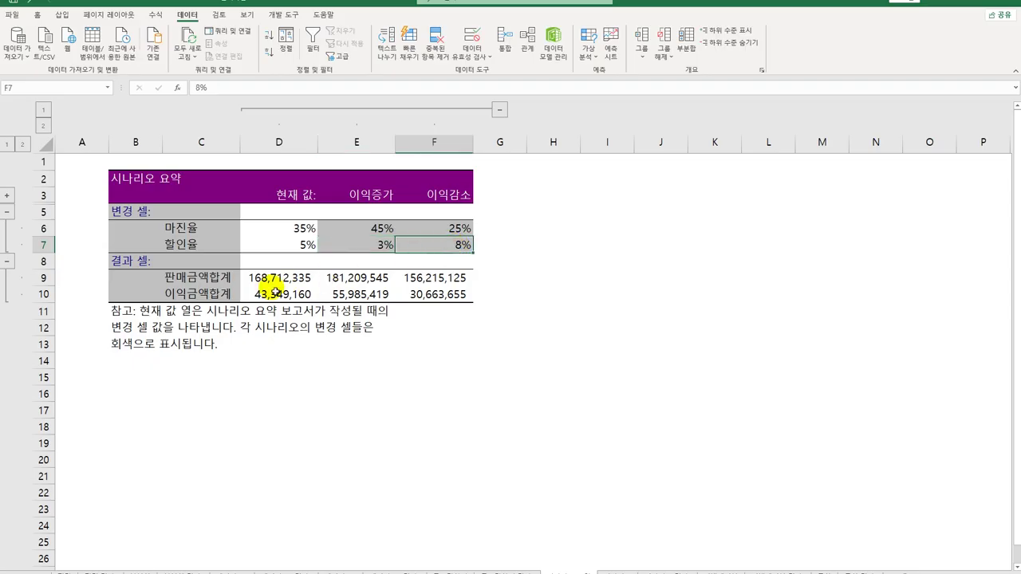
Compare the 판매금액합계 and 이익금액합계 results across the current values and both scenarios.
left_click_drag(269, 279, 279, 295)
left_click_drag(370, 279, 366, 294)
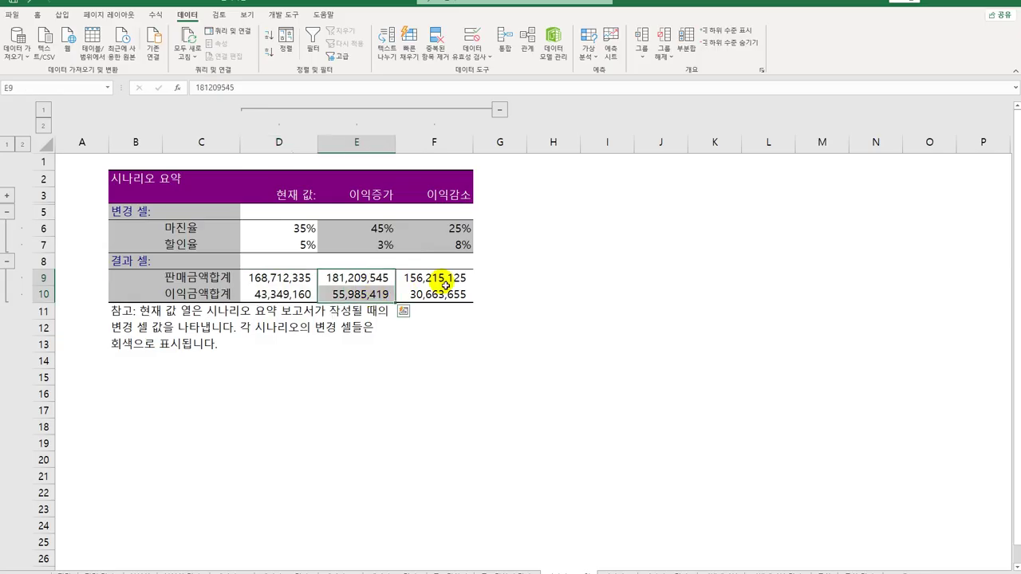
left_click_drag(445, 283, 442, 297)
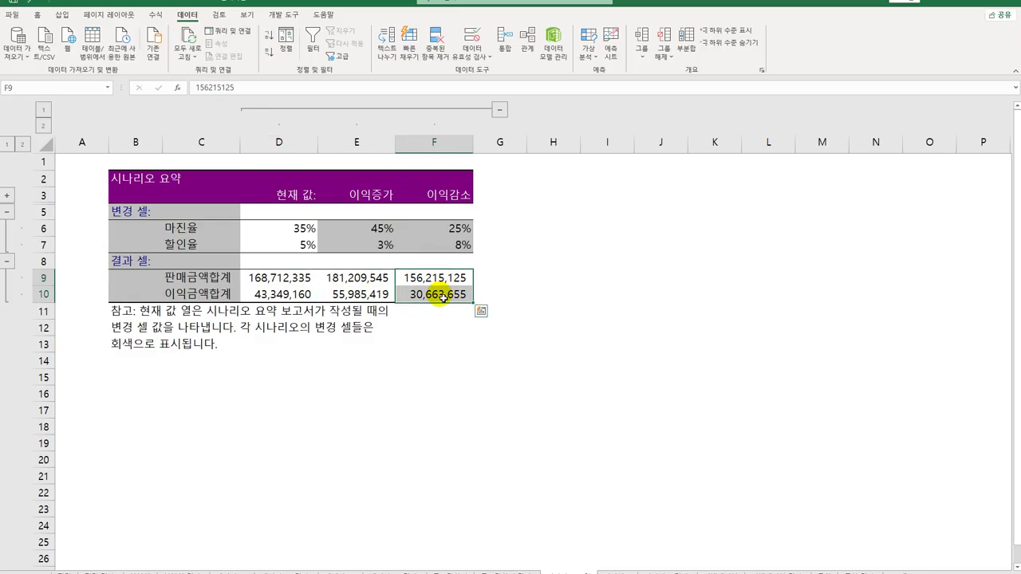
left_click(442, 296)
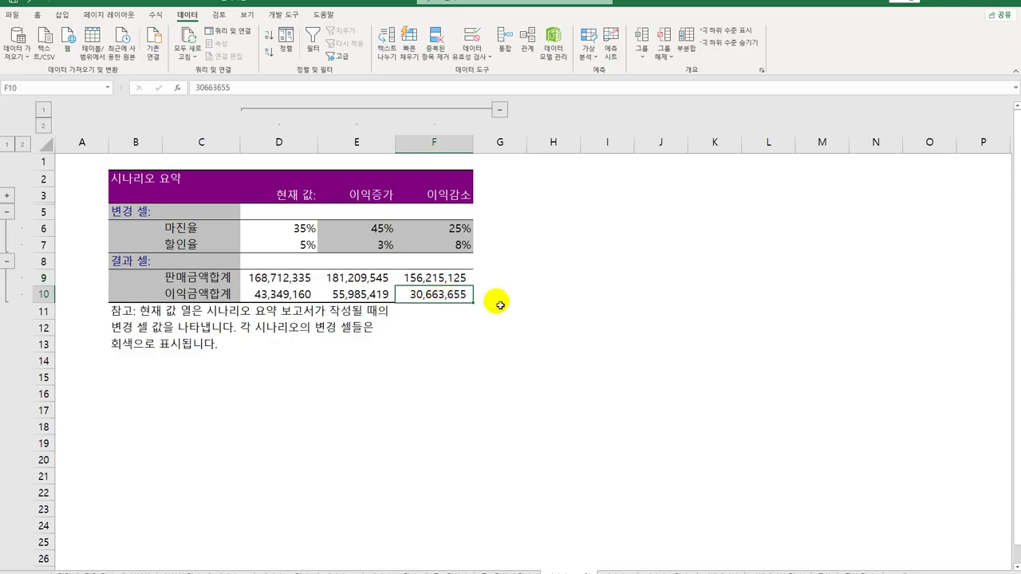
Fit the widths of columns D to F in the other scenario summary sheet, and return to the new report.
key("ctrl+Page_Down")
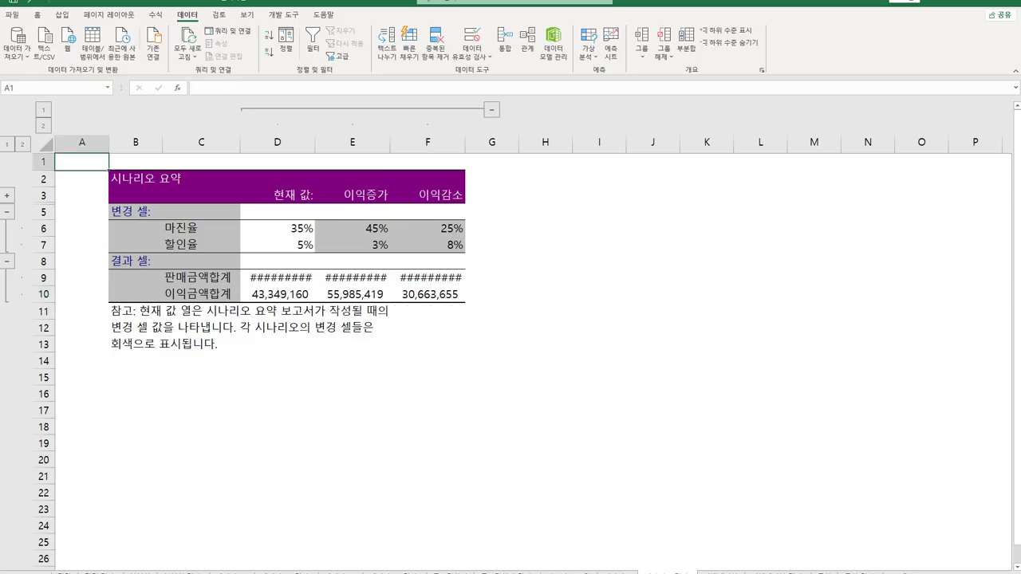
left_click_drag(262, 144, 472, 144)
double_click(469, 143)
left_click(618, 393)
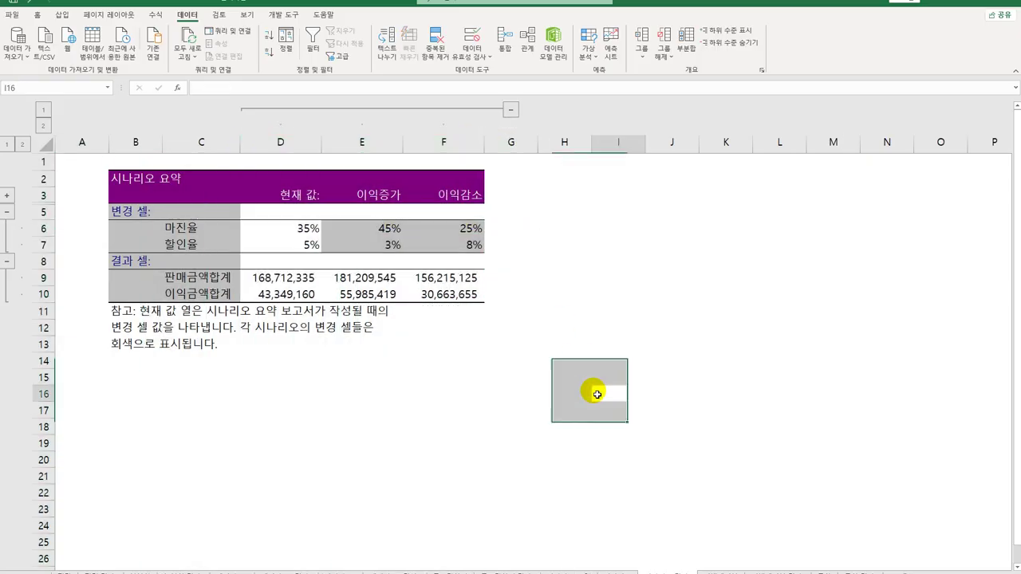
key("ctrl+Page_Up")
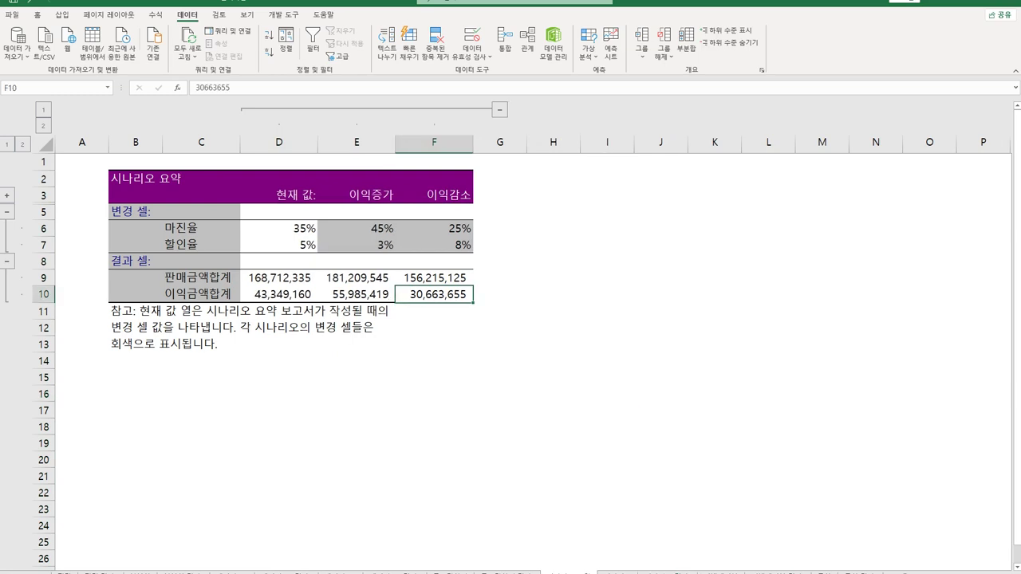